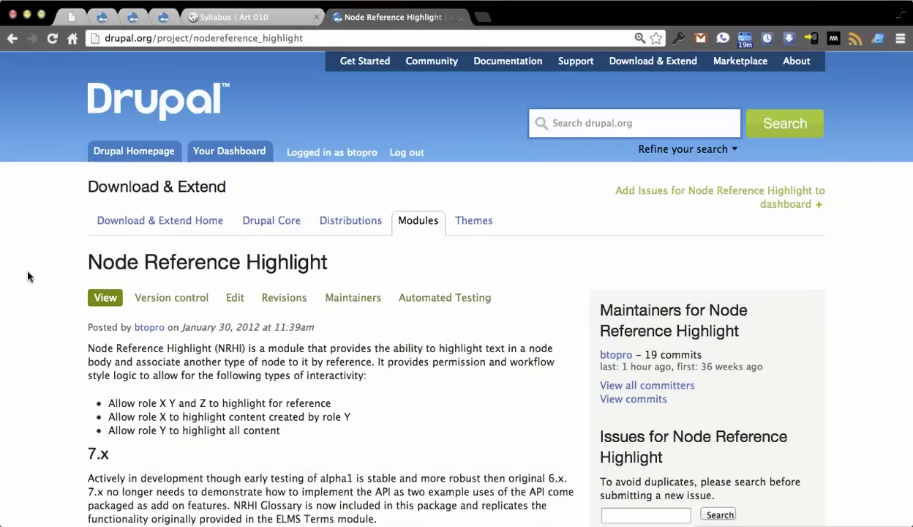
- Examine the Node Reference Highlight project page, including its description, 7.x and 6.x notes, video links and download releases
{"action": "scroll", "coordinate": [29, 266], "scroll_direction": "down", "scroll_amount": 3}
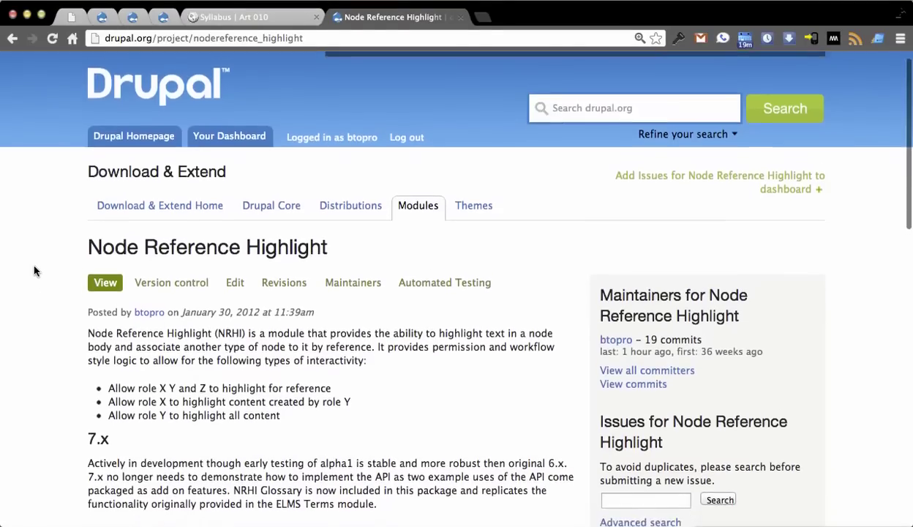
{"action": "scroll", "coordinate": [34, 270], "scroll_direction": "down", "scroll_amount": 10}
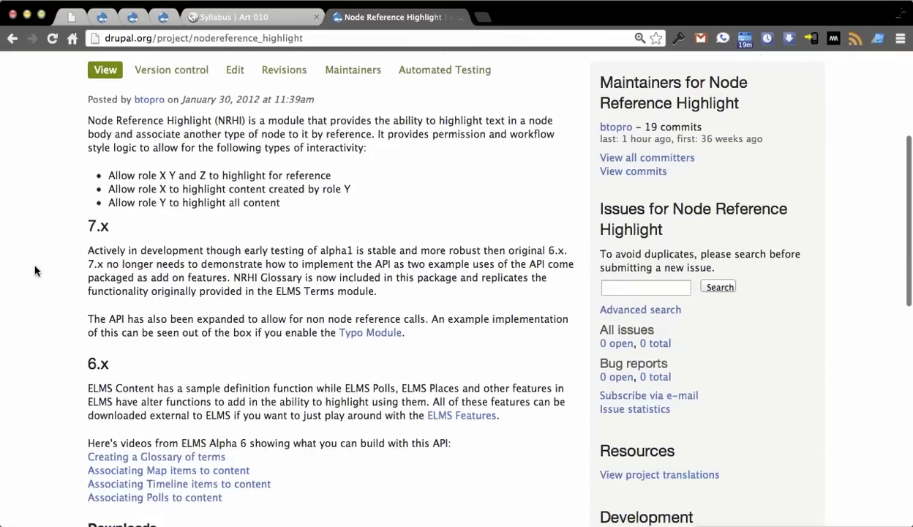
{"action": "scroll", "coordinate": [36, 271], "scroll_direction": "down", "scroll_amount": 2}
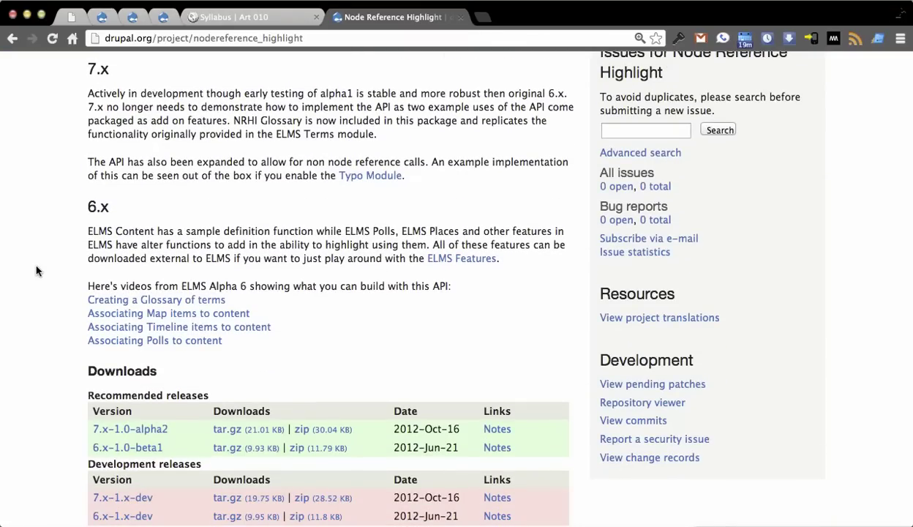
{"action": "scroll", "coordinate": [40, 271], "scroll_direction": "down", "scroll_amount": 2}
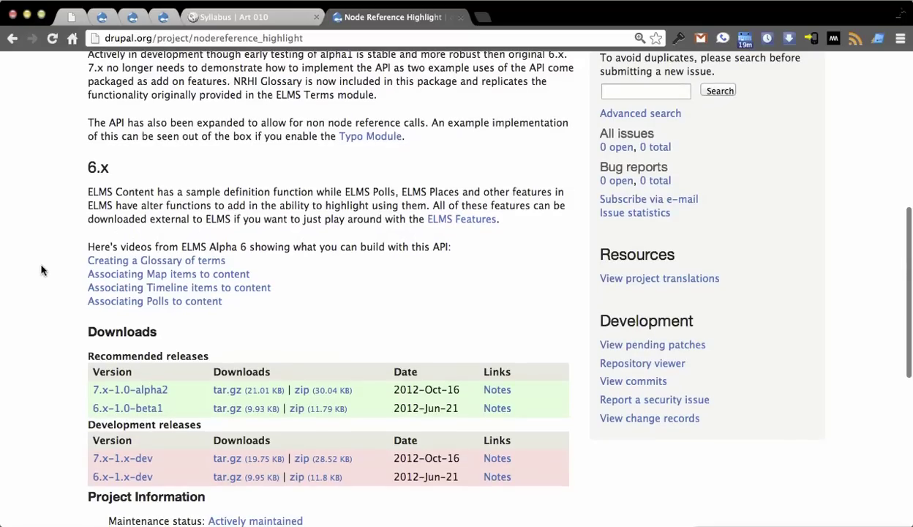
{"action": "scroll", "coordinate": [41, 267], "scroll_direction": "down", "scroll_amount": 1}
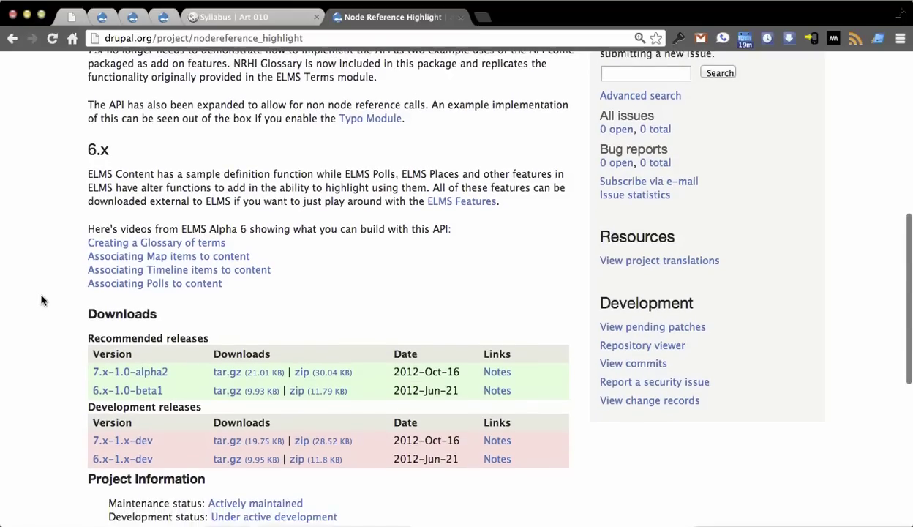
{"action": "scroll", "coordinate": [41, 302], "scroll_direction": "up", "scroll_amount": 3}
{"action": "scroll", "coordinate": [41, 302], "scroll_direction": "up", "scroll_amount": 4}
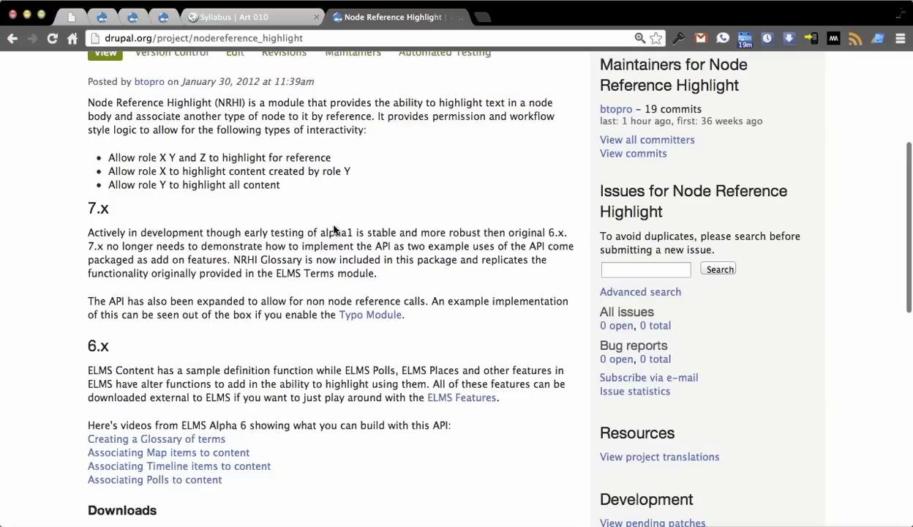
{"action": "scroll", "coordinate": [73, 246], "scroll_direction": "up", "scroll_amount": 4}
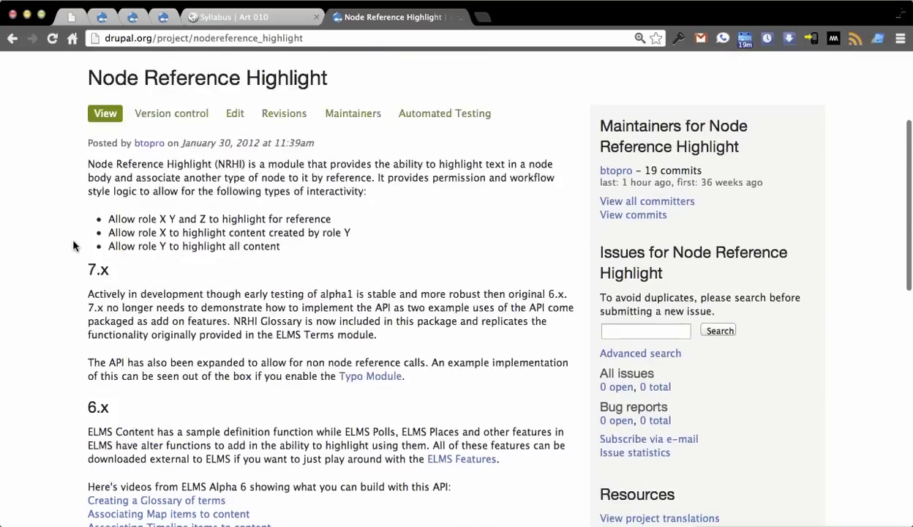
{"action": "scroll", "coordinate": [73, 246], "scroll_direction": "down", "scroll_amount": 1}
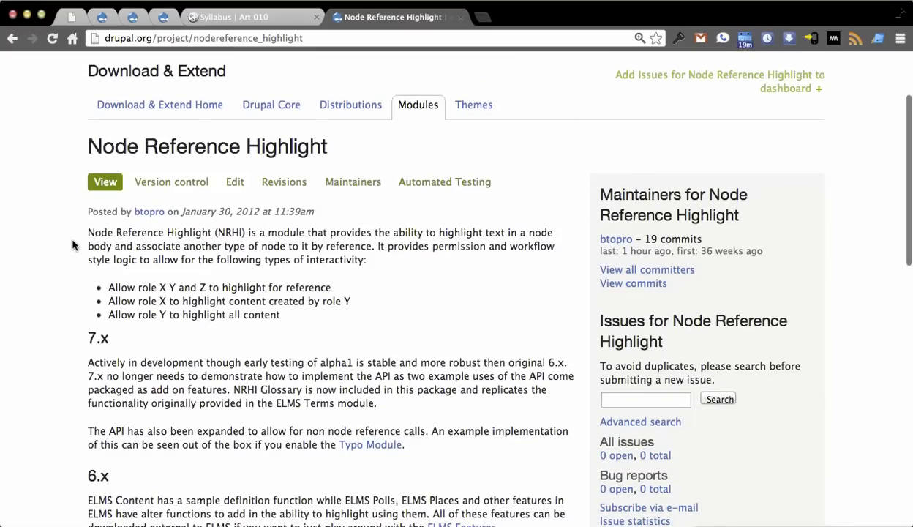
{"action": "scroll", "coordinate": [66, 238], "scroll_direction": "down", "scroll_amount": 1}
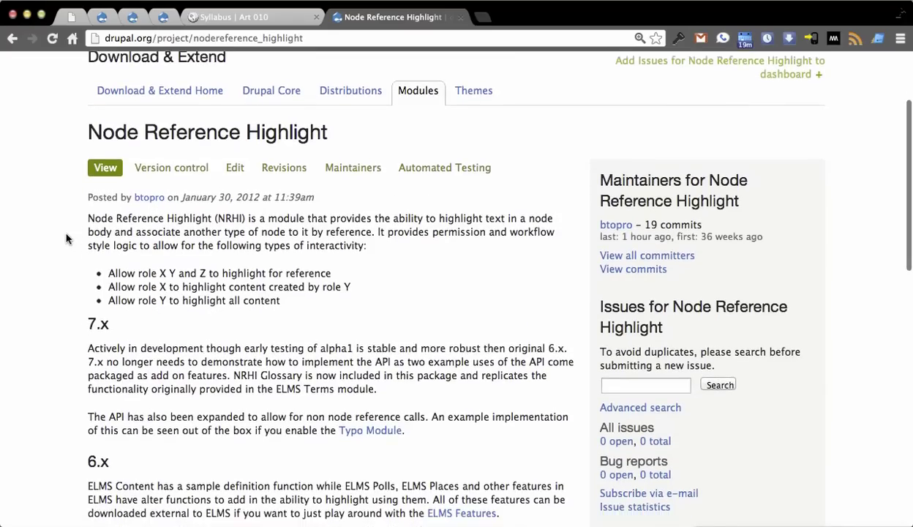
{"action": "scroll", "coordinate": [66, 238], "scroll_direction": "down", "scroll_amount": 2}
{"action": "scroll", "coordinate": [63, 236], "scroll_direction": "down", "scroll_amount": 4}
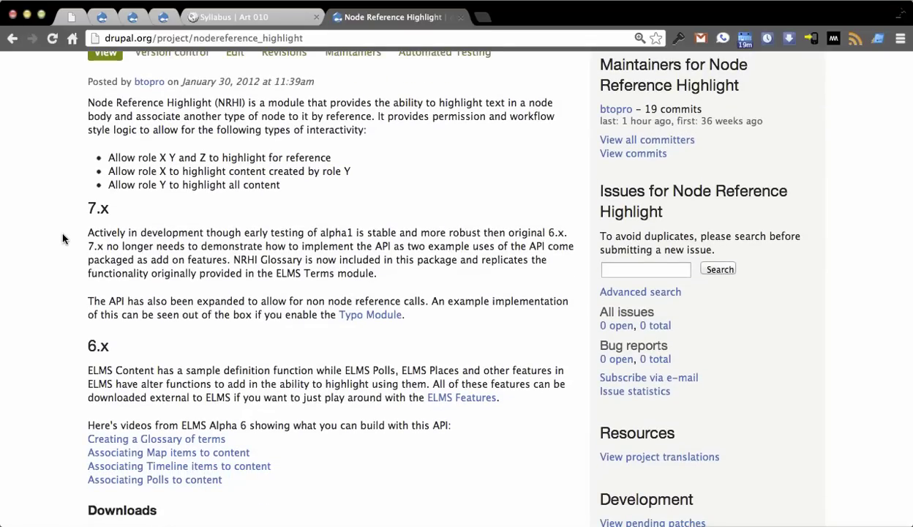
{"action": "left_click_drag", "start_coordinate": [319, 376], "coordinate": [398, 373]}
{"action": "left_click", "coordinate": [318, 376]}
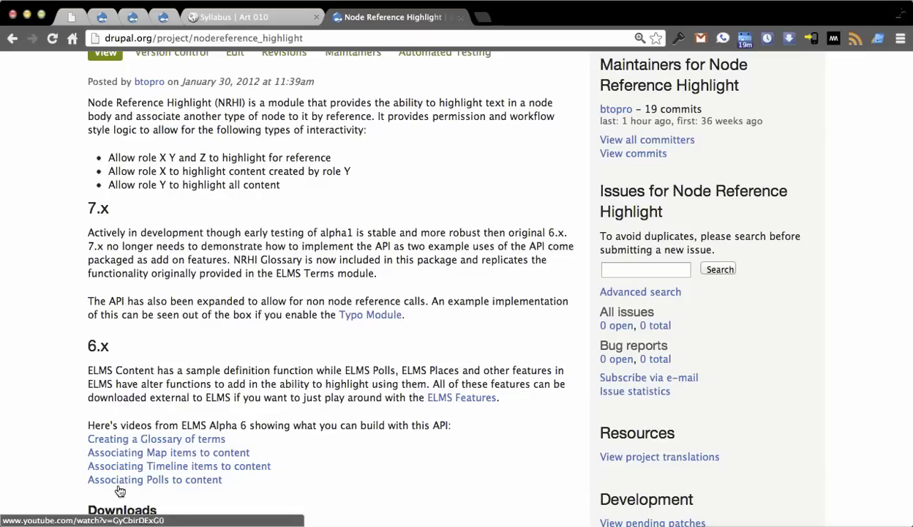
{"action": "scroll", "coordinate": [93, 384], "scroll_direction": "up", "scroll_amount": 1}
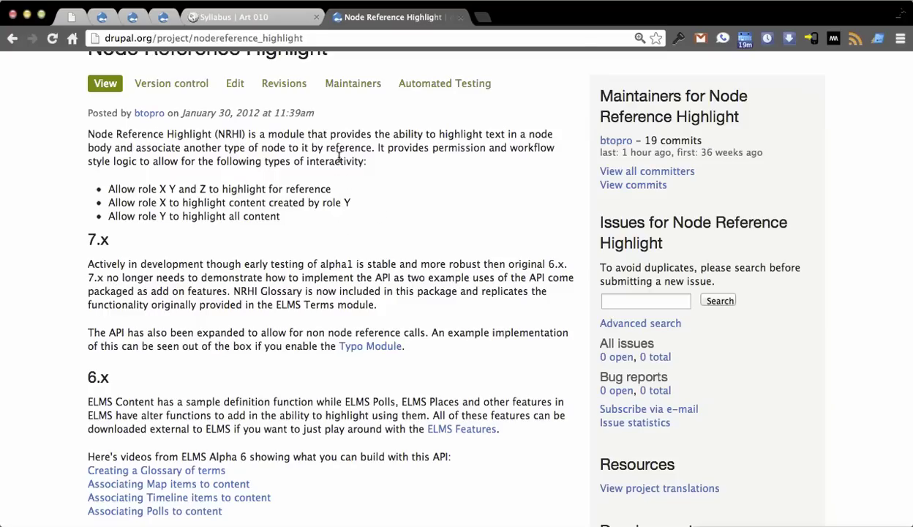
- Open the Typo Module project page linked in the 7.x notes and review its integrations and releases
{"action": "scroll", "coordinate": [130, 179], "scroll_direction": "up", "scroll_amount": 2}
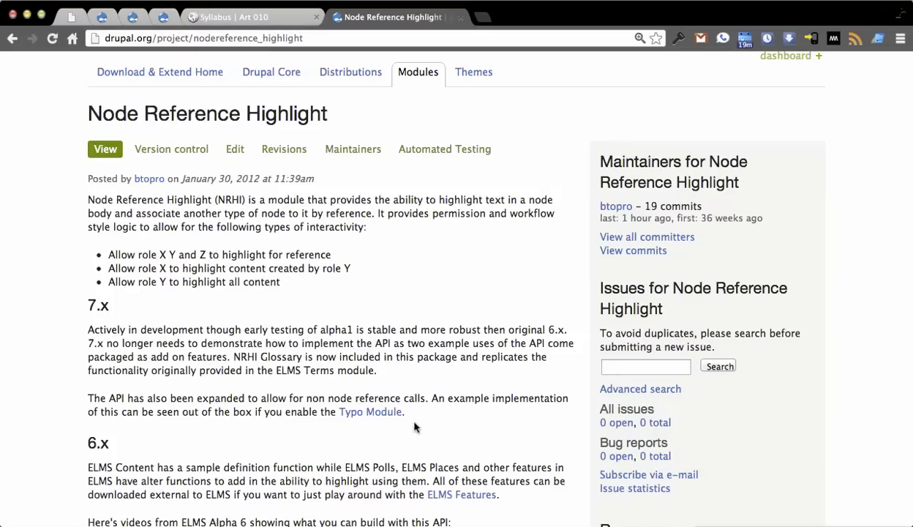
{"action": "left_click", "coordinate": [373, 413]}
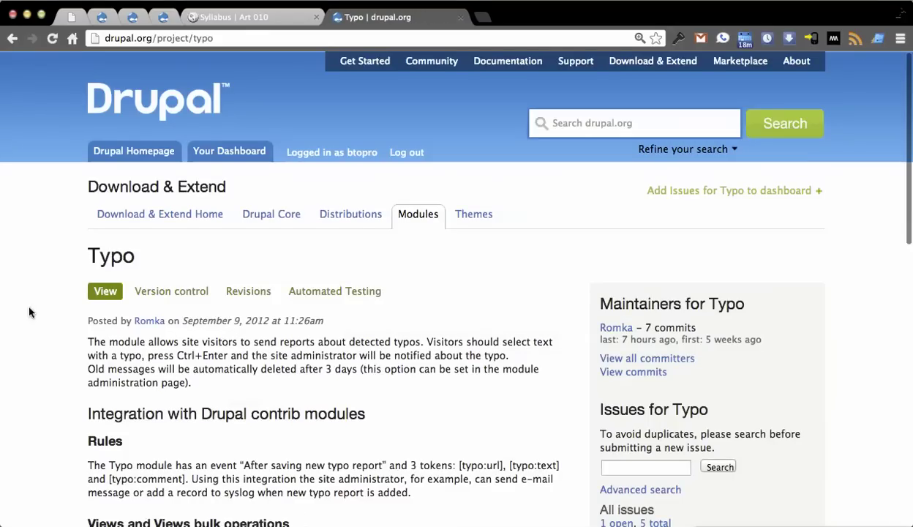
{"action": "scroll", "coordinate": [33, 296], "scroll_direction": "down", "scroll_amount": 5}
{"action": "scroll", "coordinate": [39, 231], "scroll_direction": "down", "scroll_amount": 2}
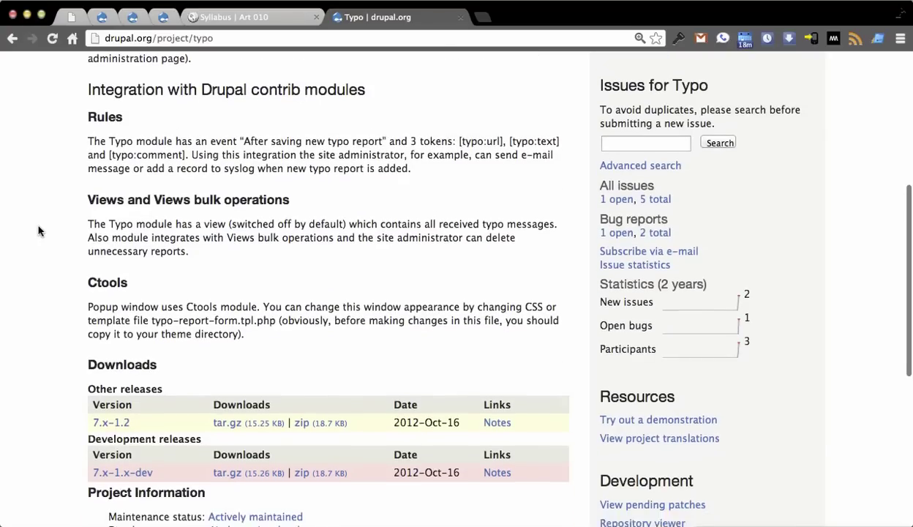
{"action": "scroll", "coordinate": [39, 232], "scroll_direction": "up", "scroll_amount": 8}
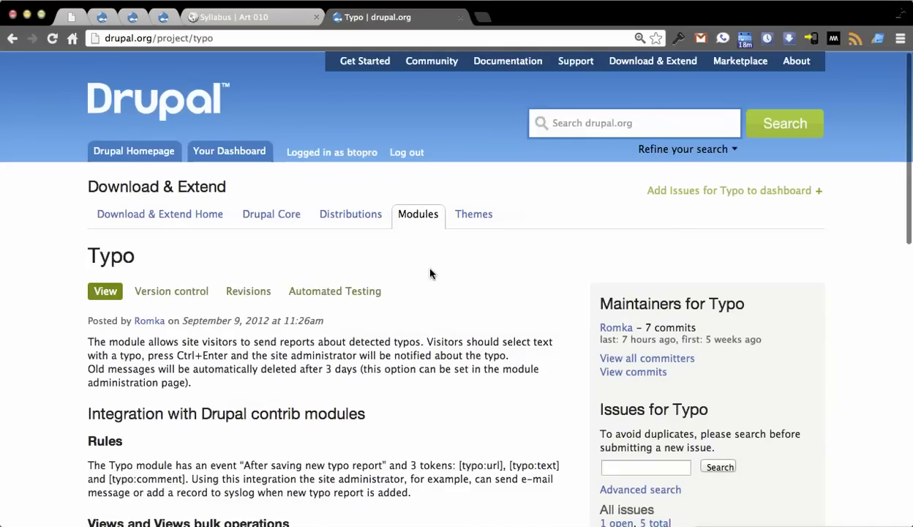
- Switch to the Art 010 course site and open its module administration list
{"action": "left_click", "coordinate": [212, 19]}
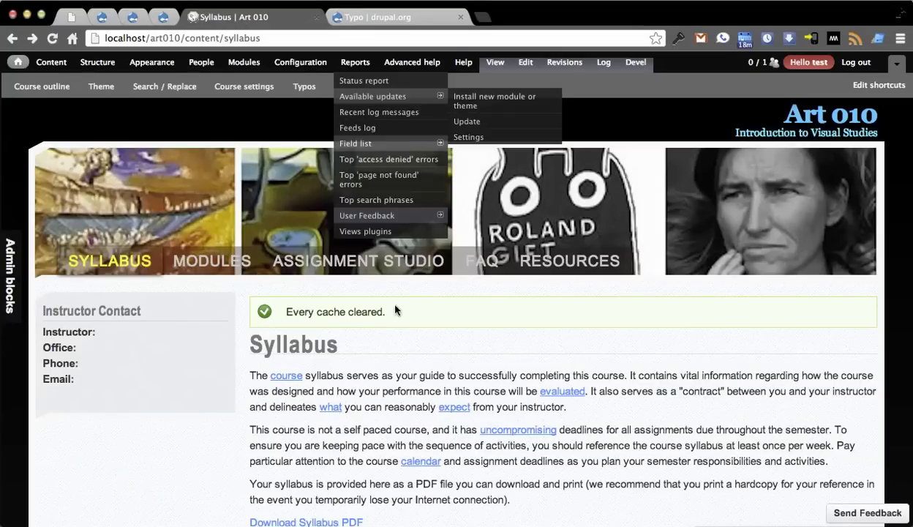
{"action": "scroll", "coordinate": [373, 356], "scroll_direction": "down", "scroll_amount": 1}
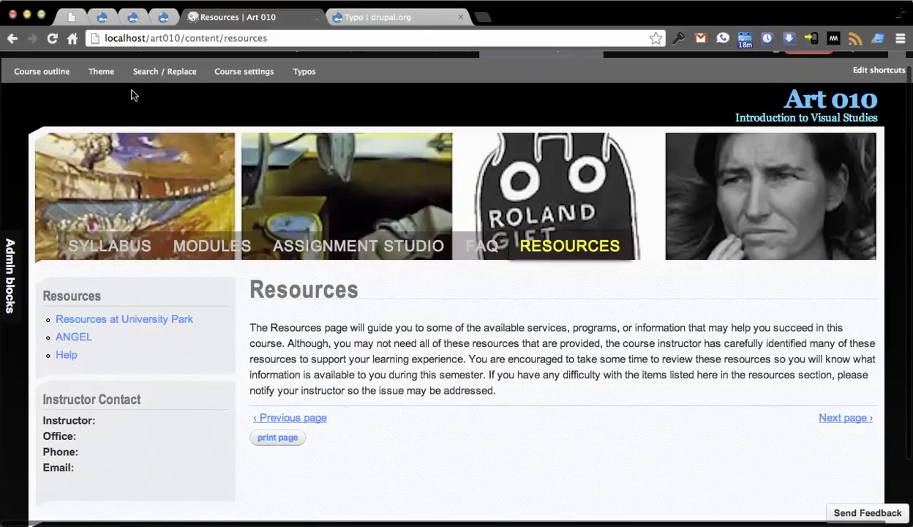
{"action": "scroll", "coordinate": [182, 90], "scroll_direction": "up", "scroll_amount": 1}
{"action": "left_click", "coordinate": [244, 62]}
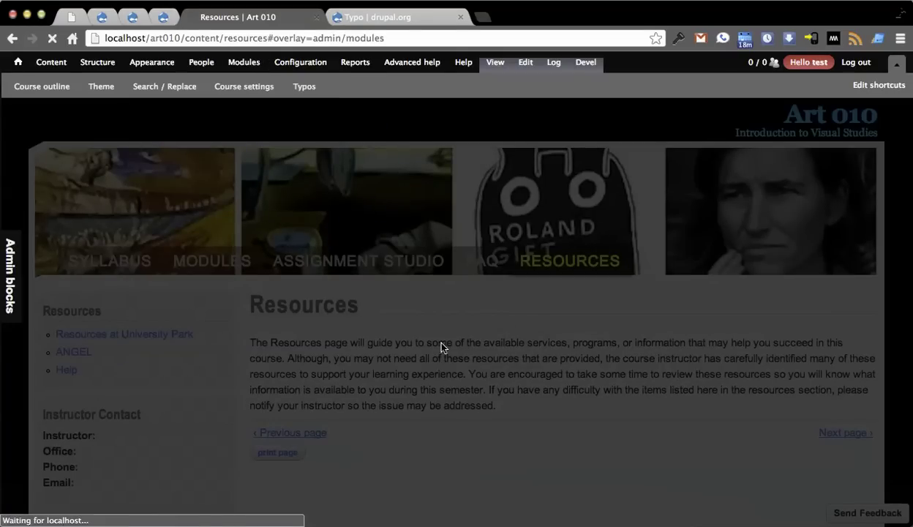
{"action": "scroll", "coordinate": [97, 313], "scroll_direction": "down", "scroll_amount": 2}
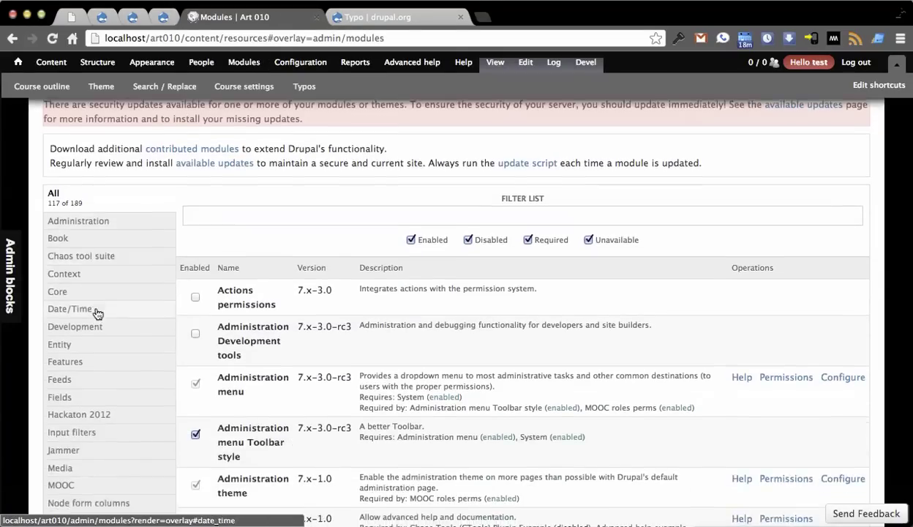
- Filter the module list by "node" and examine the Node Reference Highlight, Entity example and Glossary modules
{"action": "scroll", "coordinate": [175, 234], "scroll_direction": "up", "scroll_amount": 1}
{"action": "left_click", "coordinate": [201, 228]}
{"action": "type", "text": "node"}
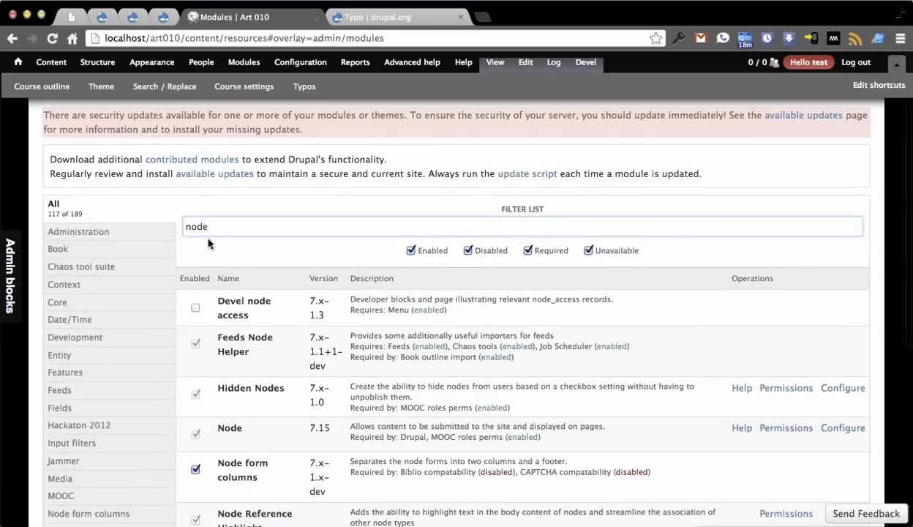
{"action": "scroll", "coordinate": [206, 242], "scroll_direction": "down", "scroll_amount": 2}
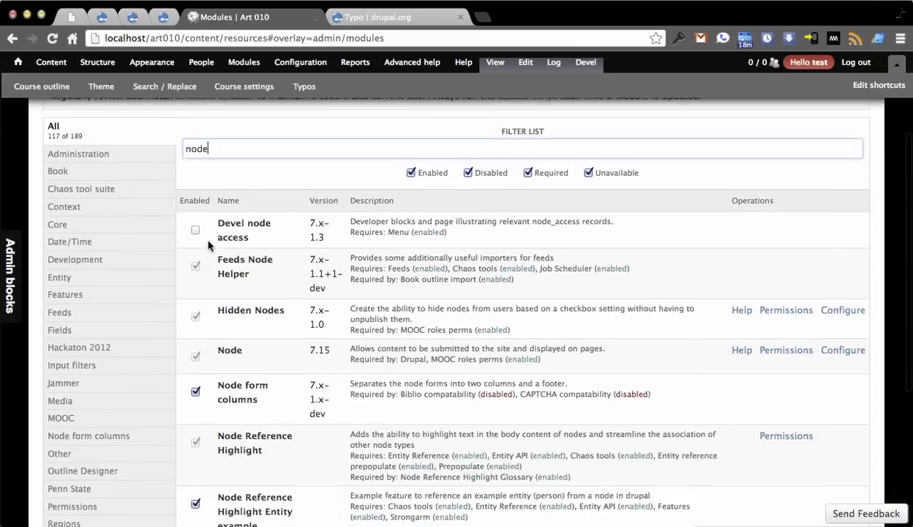
{"action": "scroll", "coordinate": [216, 244], "scroll_direction": "down", "scroll_amount": 2}
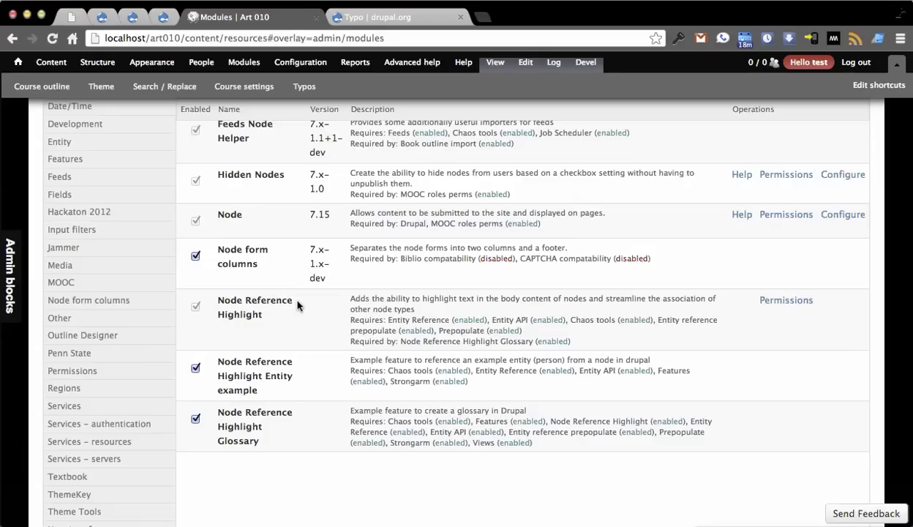
{"action": "scroll", "coordinate": [301, 313], "scroll_direction": "down", "scroll_amount": 1}
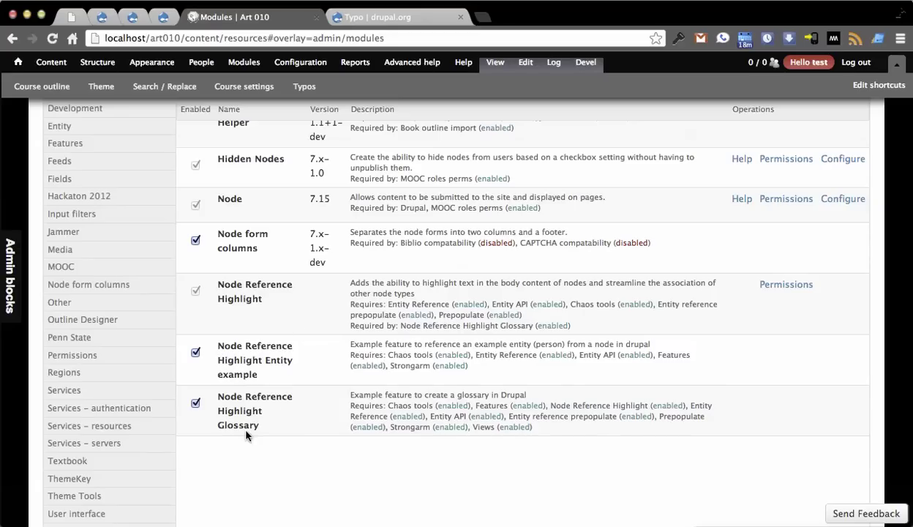
{"action": "scroll", "coordinate": [252, 401], "scroll_direction": "up", "scroll_amount": 5}
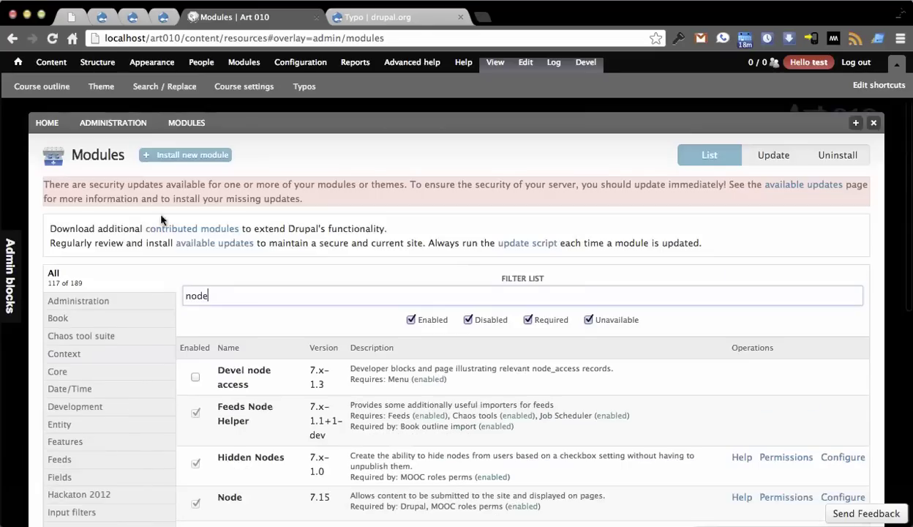
- Open the Node Reference Highlight Entity example from the site's Features list and review its dependencies, fields and content types
{"action": "mouse_move", "coordinate": [96, 67]}
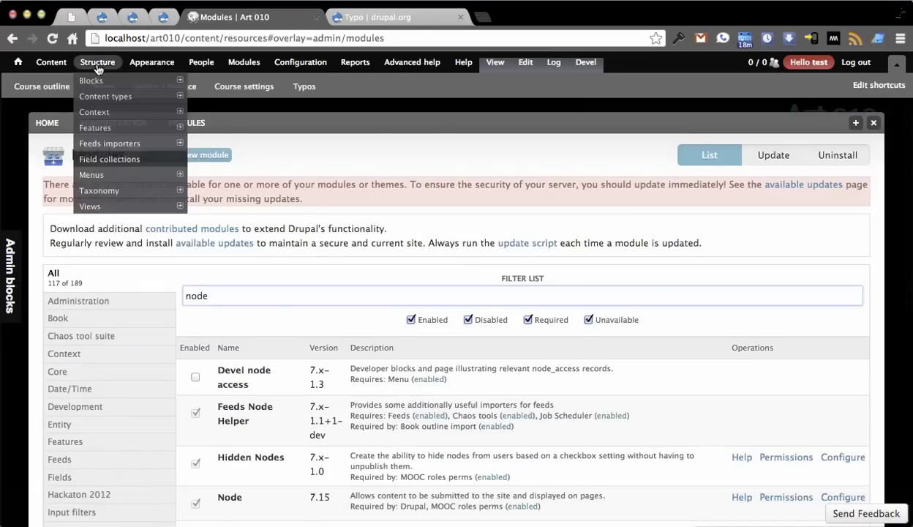
{"action": "left_click", "coordinate": [109, 126]}
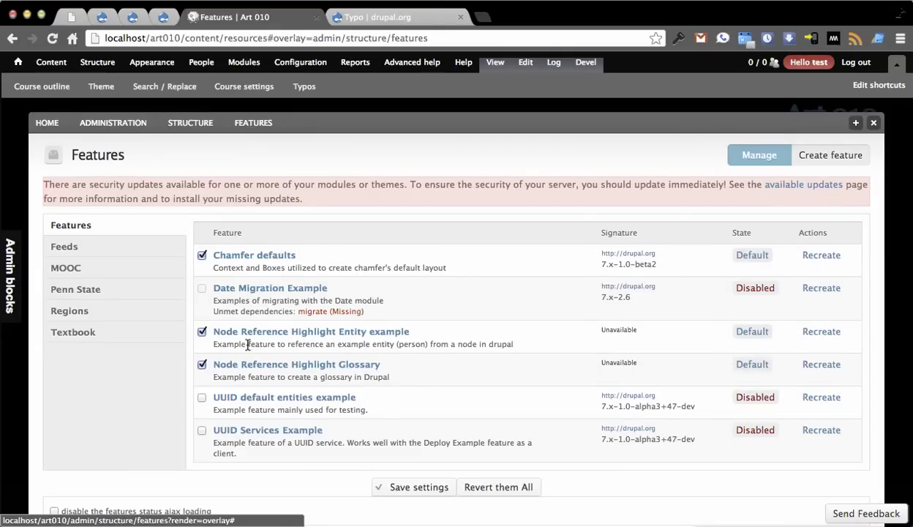
{"action": "left_click", "coordinate": [758, 336]}
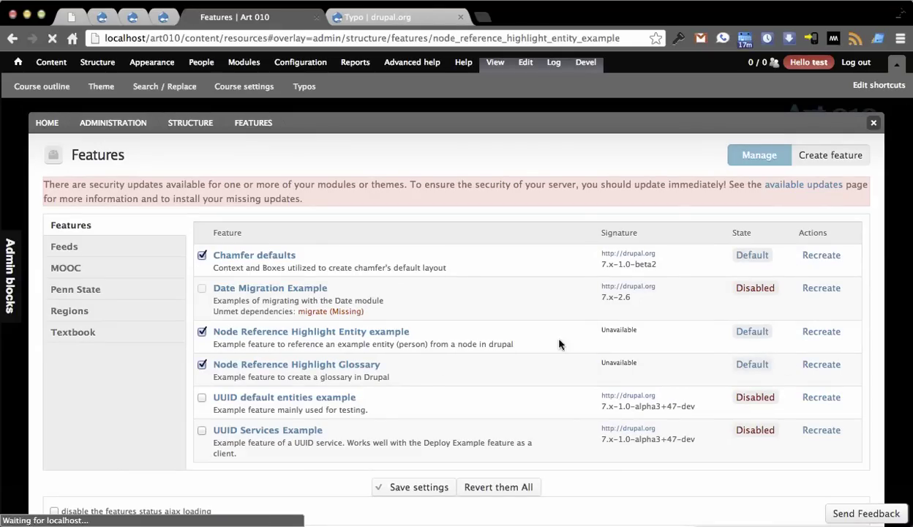
{"action": "scroll", "coordinate": [423, 358], "scroll_direction": "down", "scroll_amount": 1}
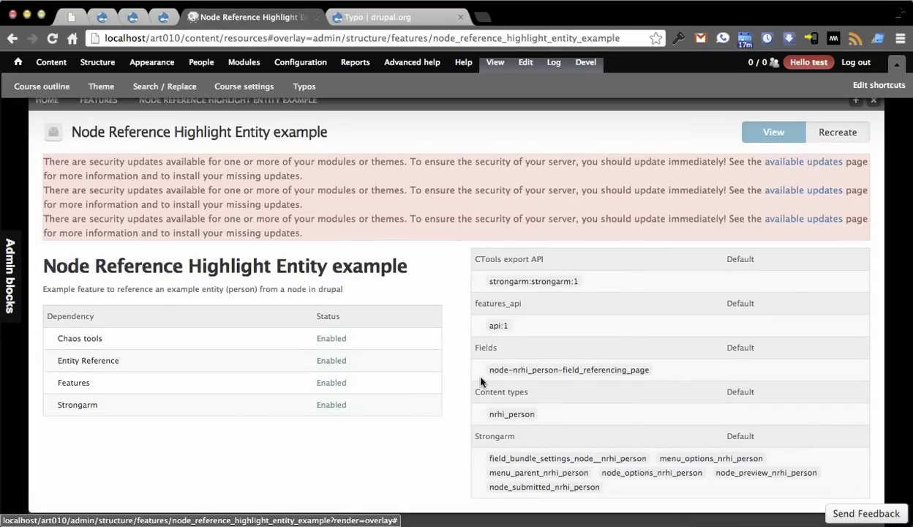
{"action": "left_click_drag", "start_coordinate": [484, 375], "coordinate": [628, 372]}
{"action": "left_click", "coordinate": [621, 365]}
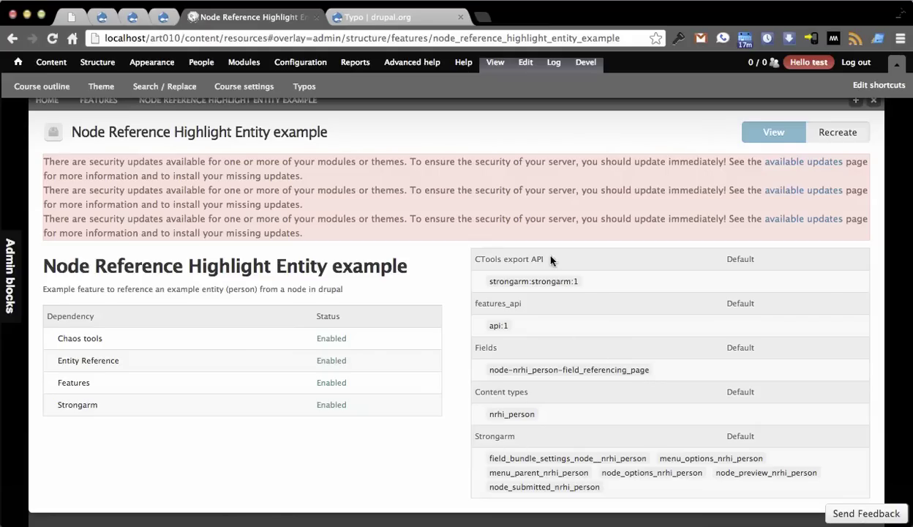
{"action": "scroll", "coordinate": [407, 240], "scroll_direction": "up", "scroll_amount": 1}
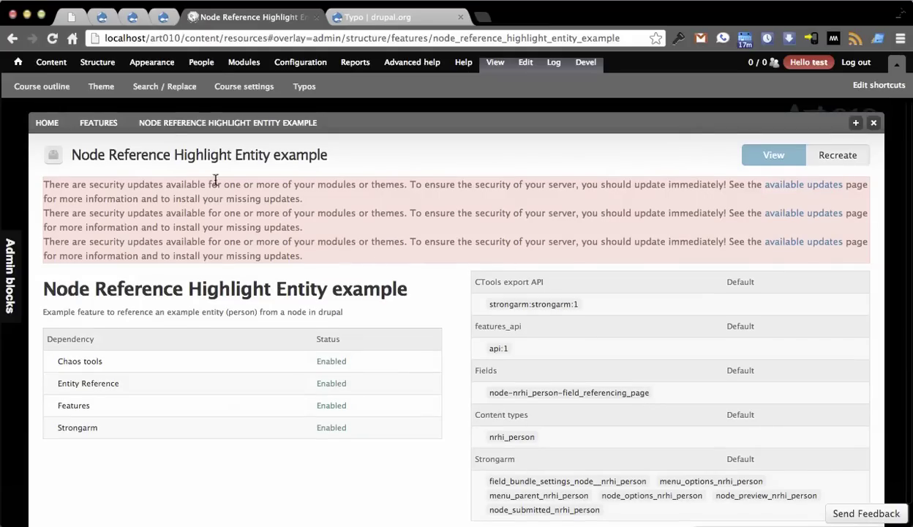
- Return to the Features list and inspect the components of the Node Reference Highlight Glossary feature
{"action": "left_click", "coordinate": [103, 125]}
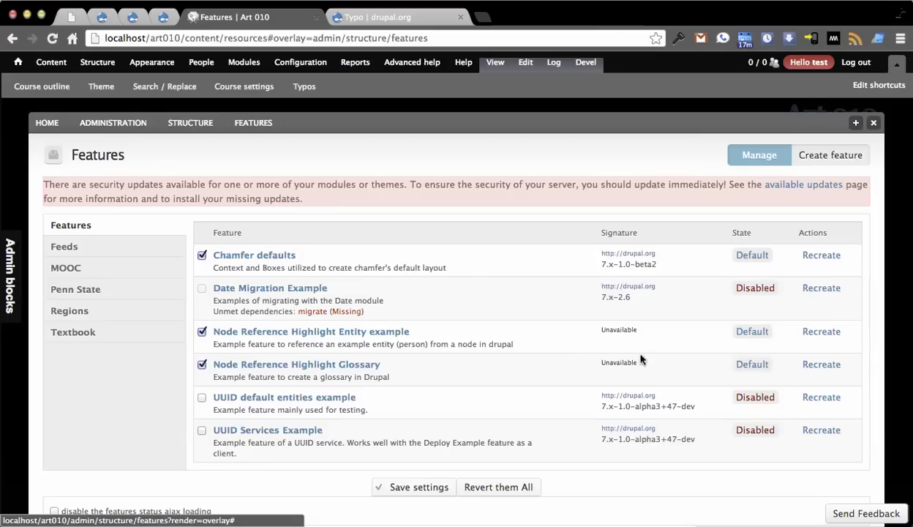
{"action": "left_click", "coordinate": [755, 366]}
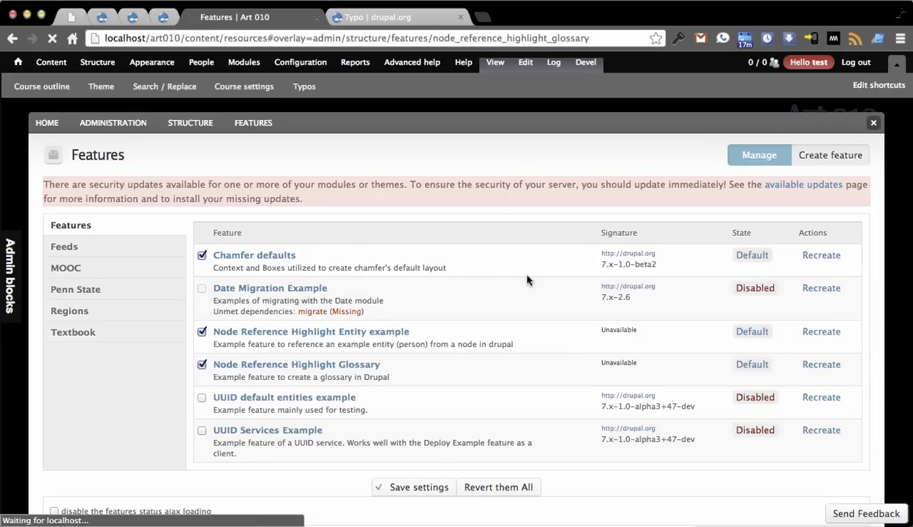
{"action": "scroll", "coordinate": [423, 311], "scroll_direction": "down", "scroll_amount": 2}
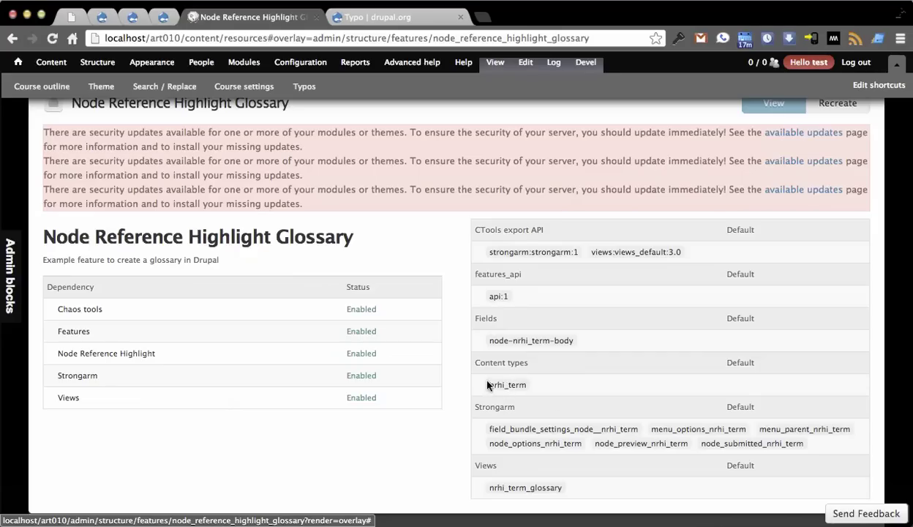
{"action": "scroll", "coordinate": [432, 446], "scroll_direction": "up", "scroll_amount": 2}
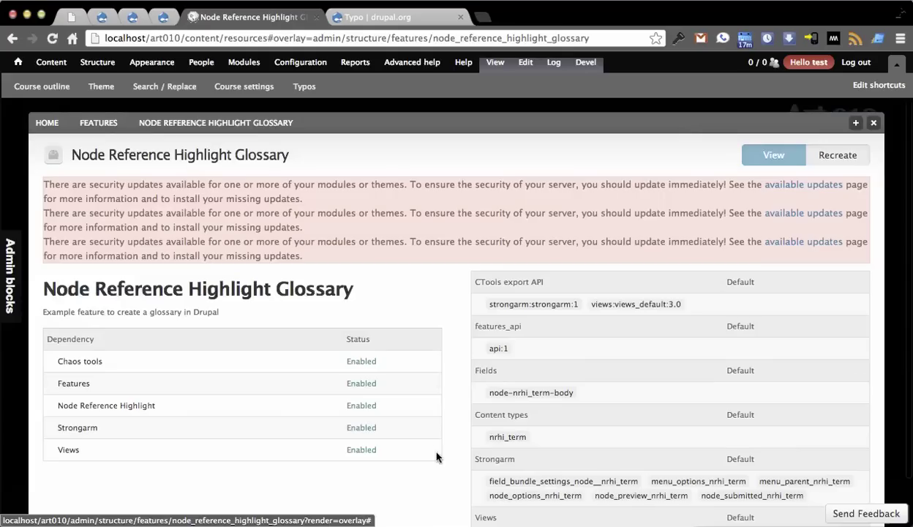
- Close the feature overlay and start a new glossary term from the phrase "Resources page" in the Resources text
{"action": "left_click", "coordinate": [873, 122]}
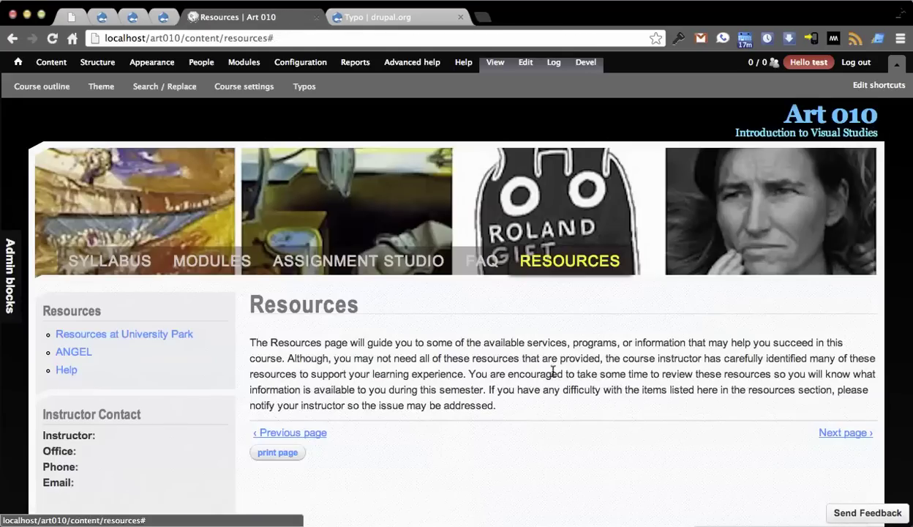
{"action": "double_click", "coordinate": [288, 343]}
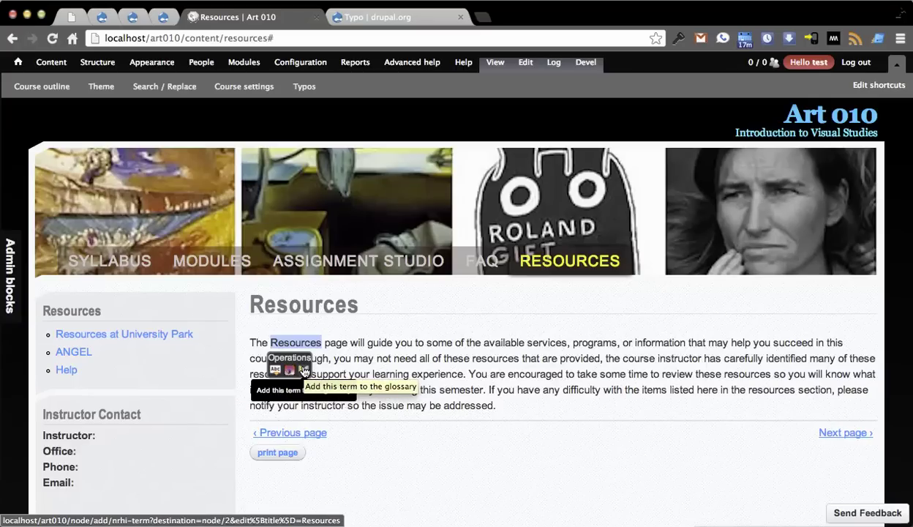
{"action": "left_click", "coordinate": [391, 346]}
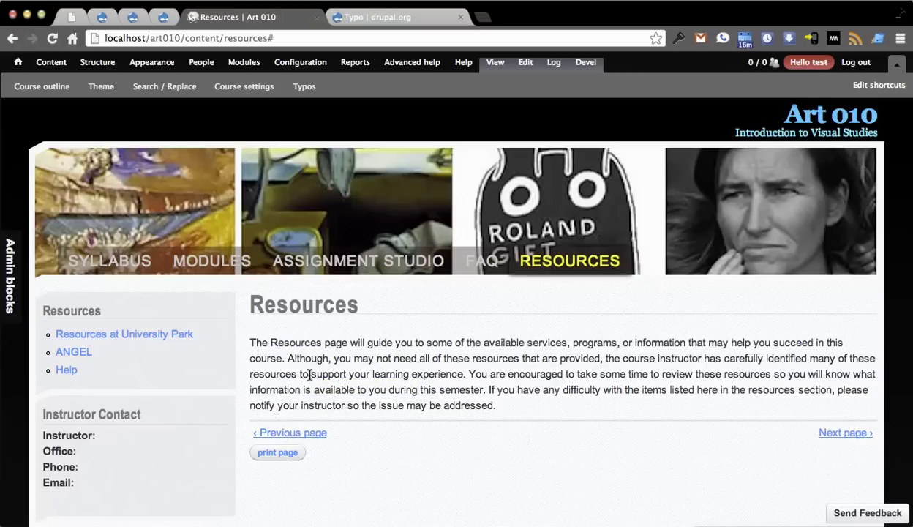
{"action": "left_click_drag", "start_coordinate": [270, 342], "coordinate": [346, 343]}
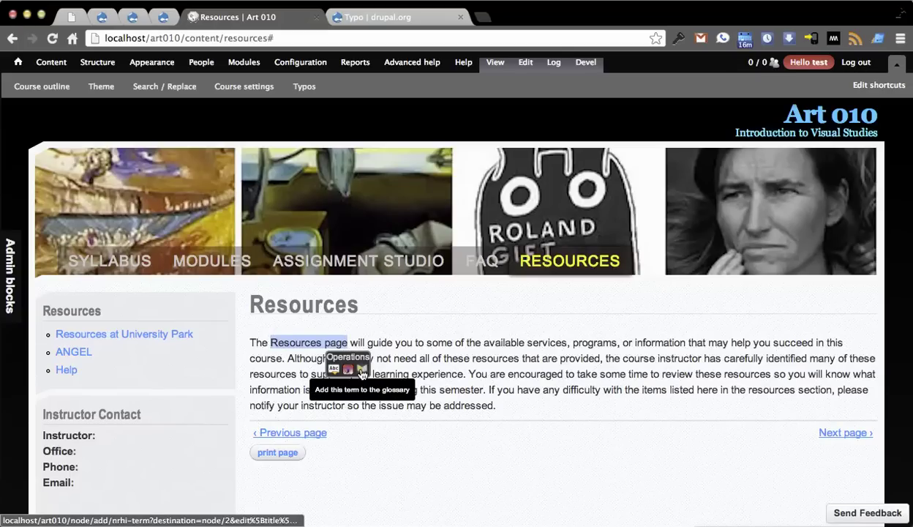
{"action": "left_click", "coordinate": [361, 371]}
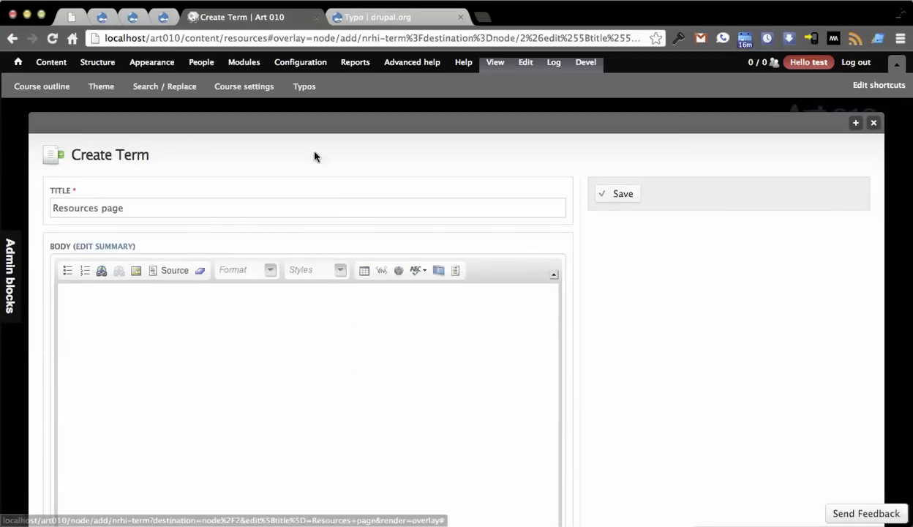
- Give the "Resources page" term the body "Now we type in a definition of some kind" and save it
{"action": "left_click", "coordinate": [133, 209]}
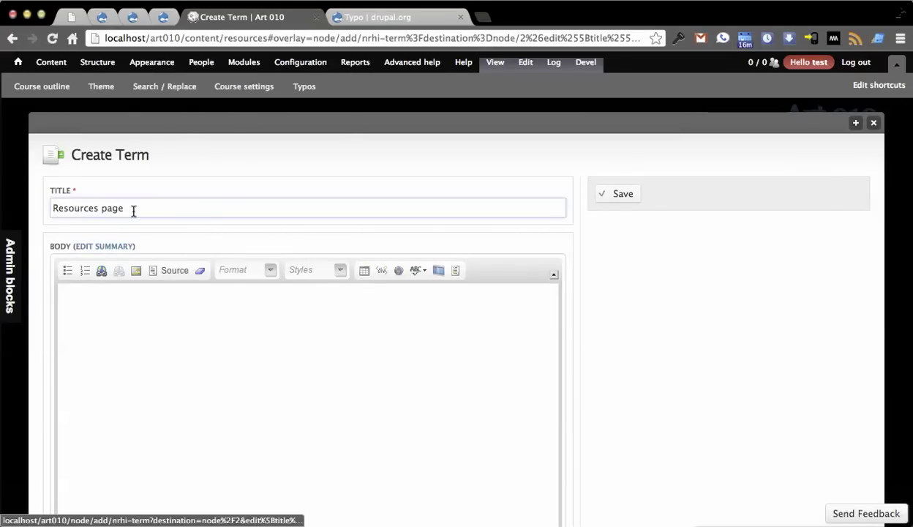
{"action": "left_click_drag", "start_coordinate": [130, 208], "coordinate": [35, 206]}
{"action": "left_click", "coordinate": [123, 207]}
{"action": "left_click_drag", "start_coordinate": [123, 207], "coordinate": [53, 208]}
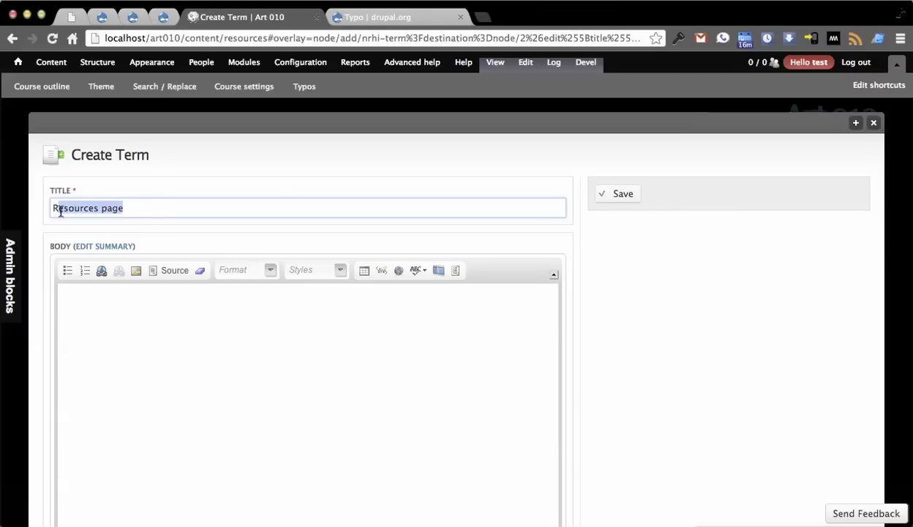
{"action": "left_click", "coordinate": [178, 209]}
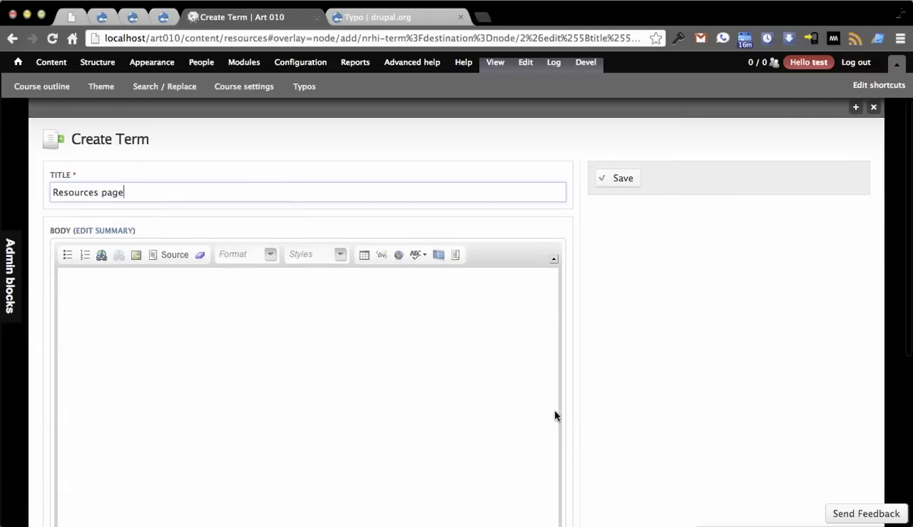
{"action": "left_click", "coordinate": [359, 385]}
{"action": "type", "text": "Now we "}
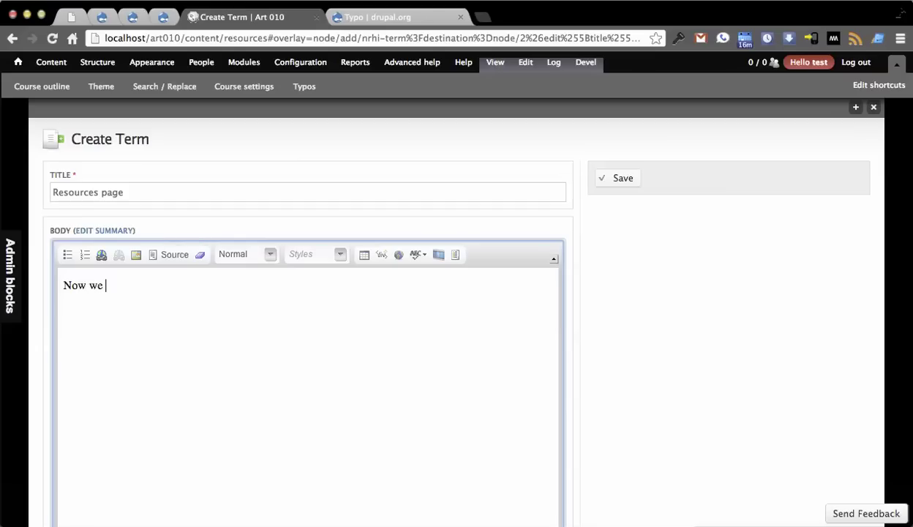
{"action": "type", "text": "type in a defini"}
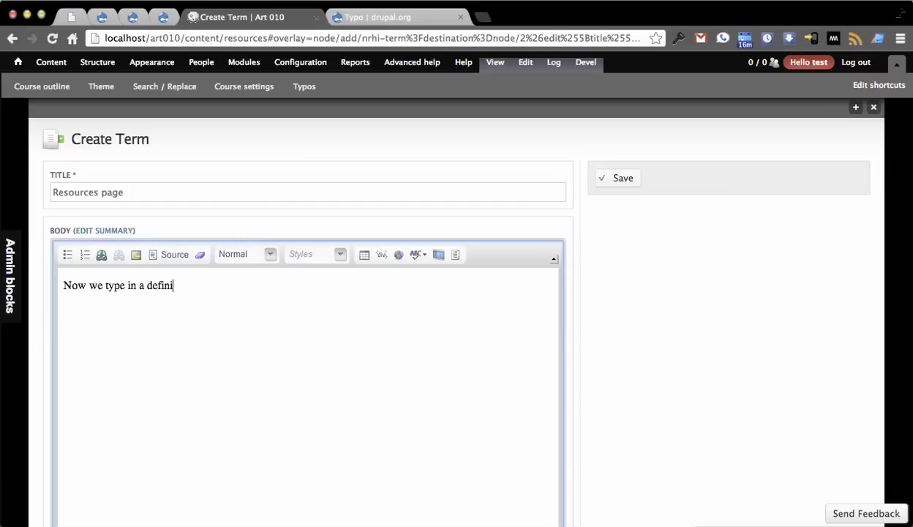
{"action": "type", "text": "tion of some kind"}
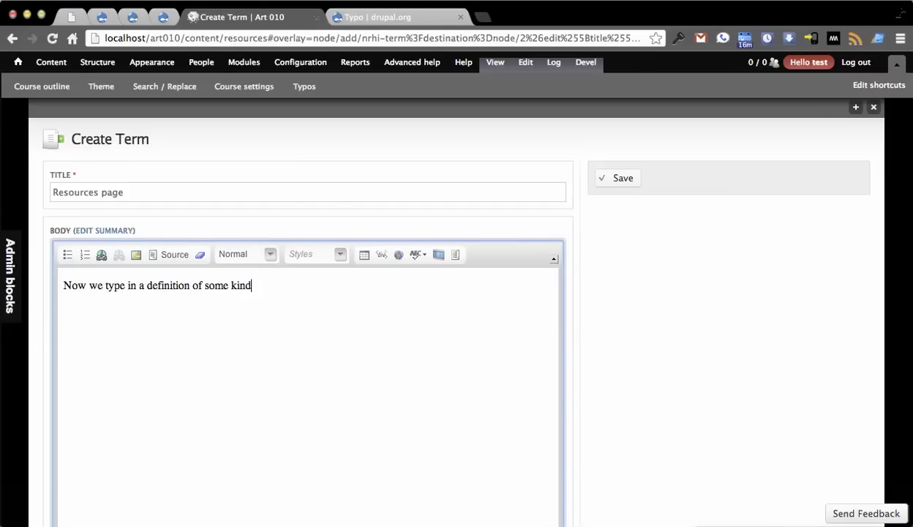
{"action": "left_click", "coordinate": [617, 178]}
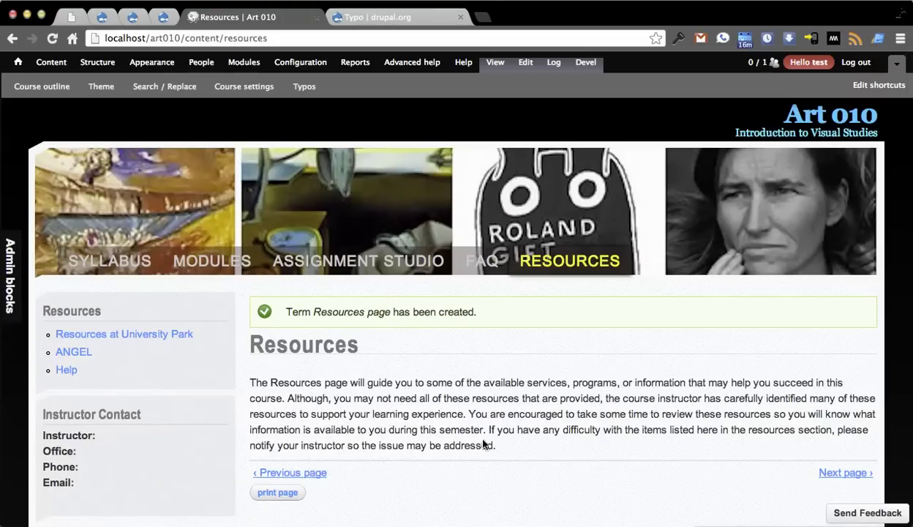
- Resave the Resources page, follow its "Resources page" glossary link to view the definition, and return to the Resources page
{"action": "left_click", "coordinate": [523, 66]}
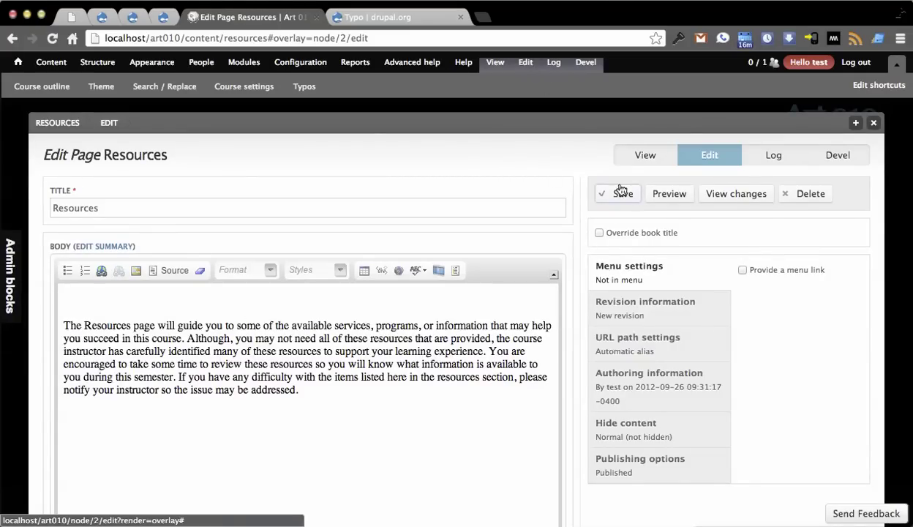
{"action": "left_click", "coordinate": [618, 192]}
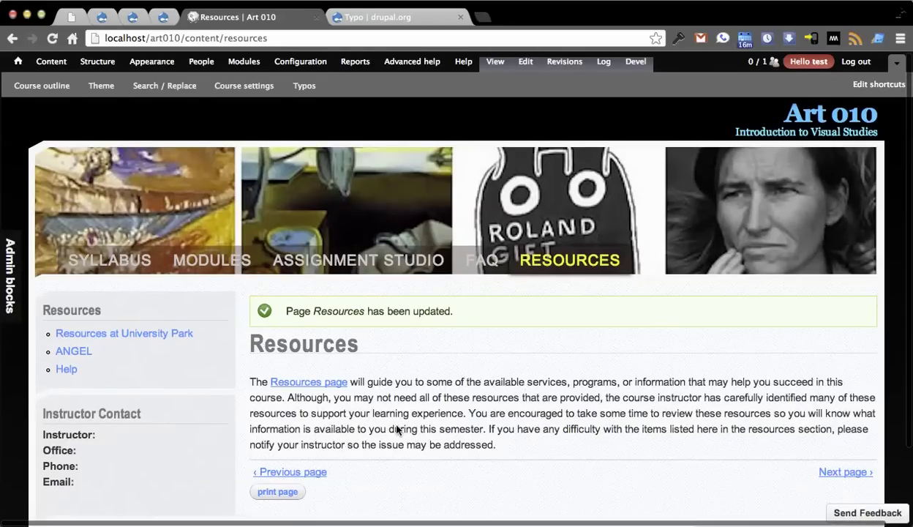
{"action": "left_click", "coordinate": [323, 383]}
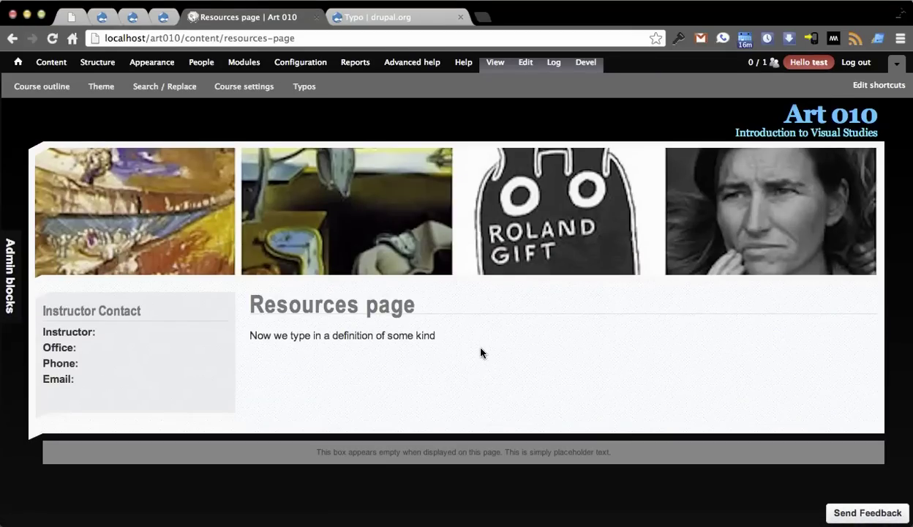
{"action": "key", "text": "super+bracketleft"}
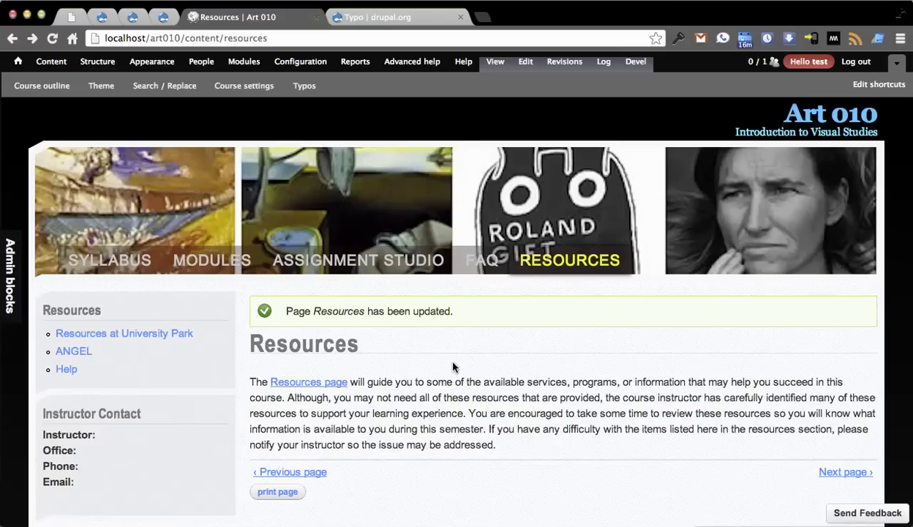
- Open the Course Orientation page in the course modules and examine its text for highlighted glossary terms
{"action": "left_click", "coordinate": [174, 262]}
{"action": "scroll", "coordinate": [165, 274], "scroll_direction": "down", "scroll_amount": 1}
{"action": "left_click", "coordinate": [90, 306]}
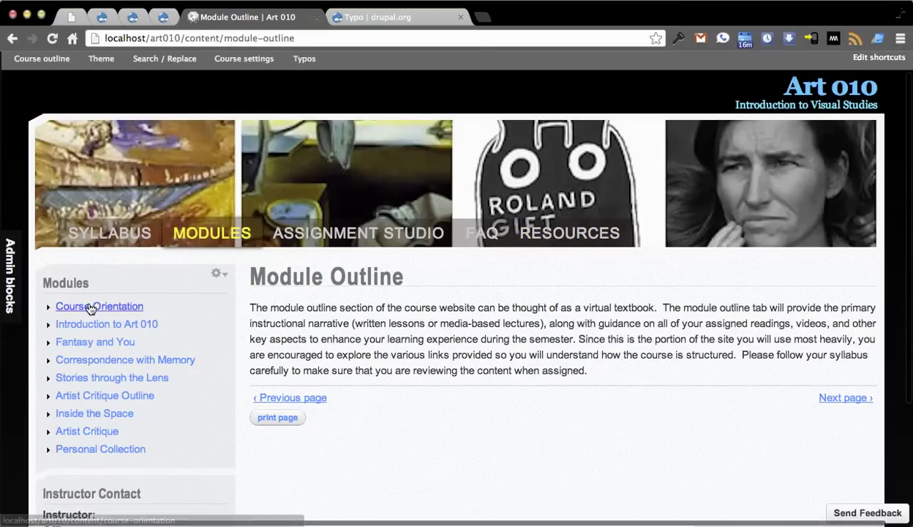
{"action": "scroll", "coordinate": [90, 307], "scroll_direction": "down", "scroll_amount": 3}
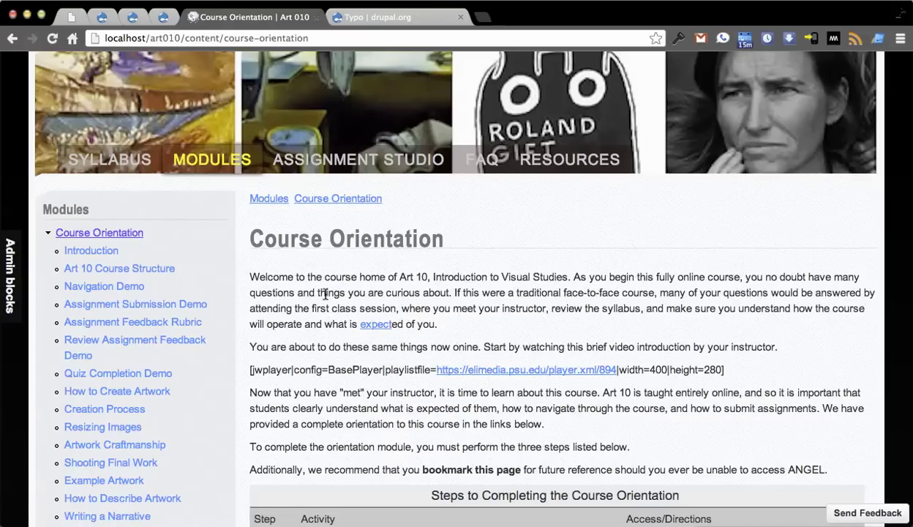
- Follow the "expect" glossary link on the Syllabus page and inspect the term's edit form, leaving it unsaved
{"action": "left_click", "coordinate": [101, 157]}
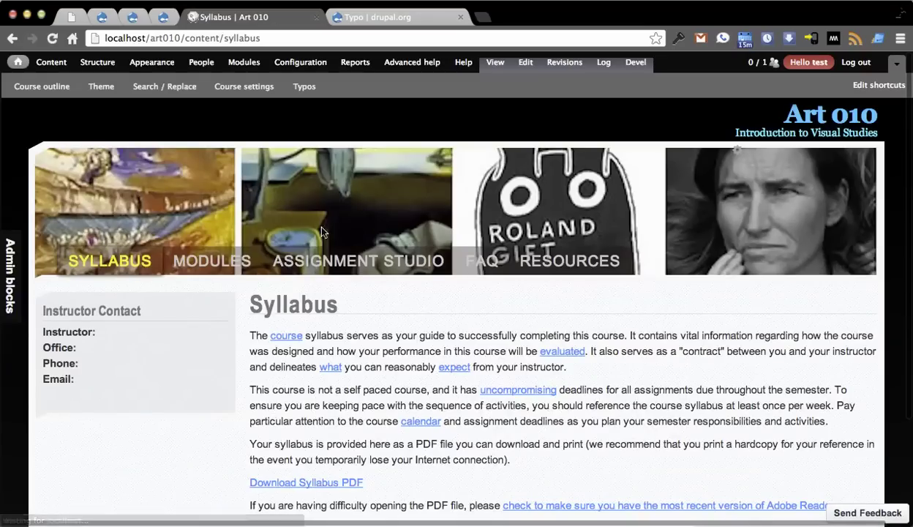
{"action": "left_click", "coordinate": [450, 369]}
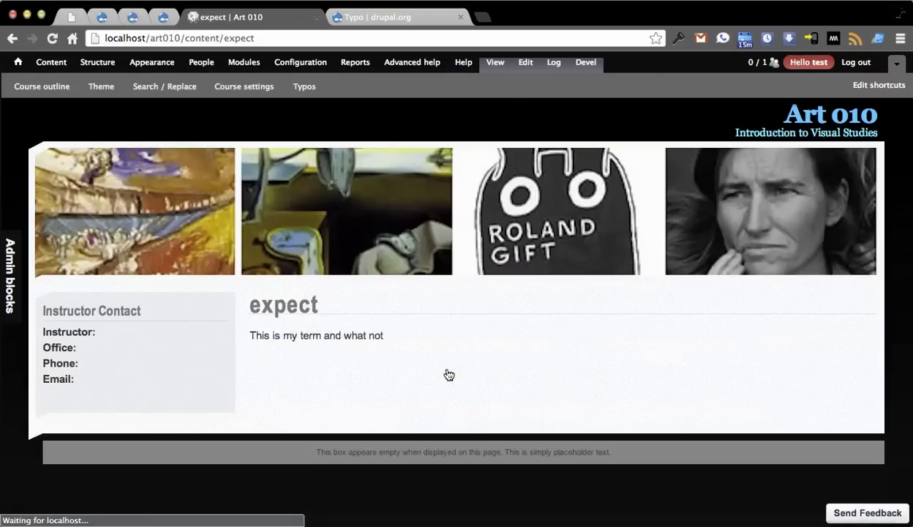
{"action": "left_click", "coordinate": [525, 70]}
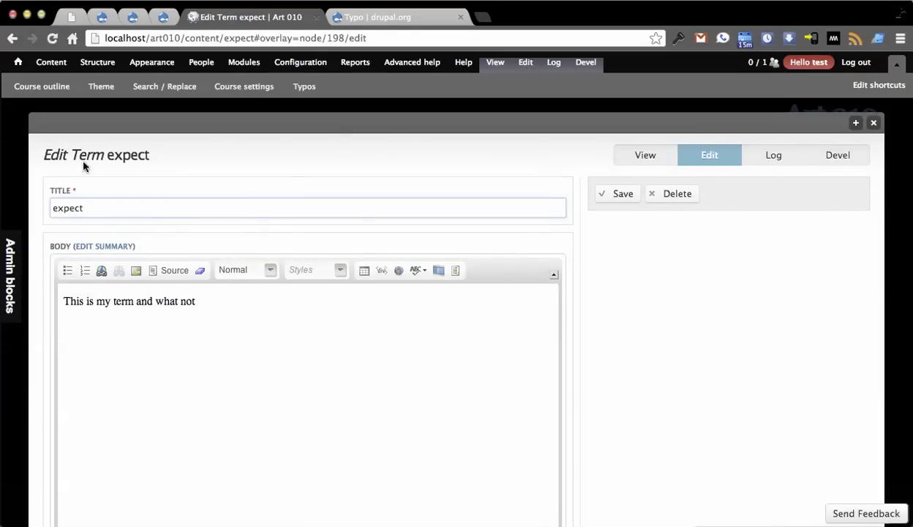
{"action": "left_click", "coordinate": [874, 123]}
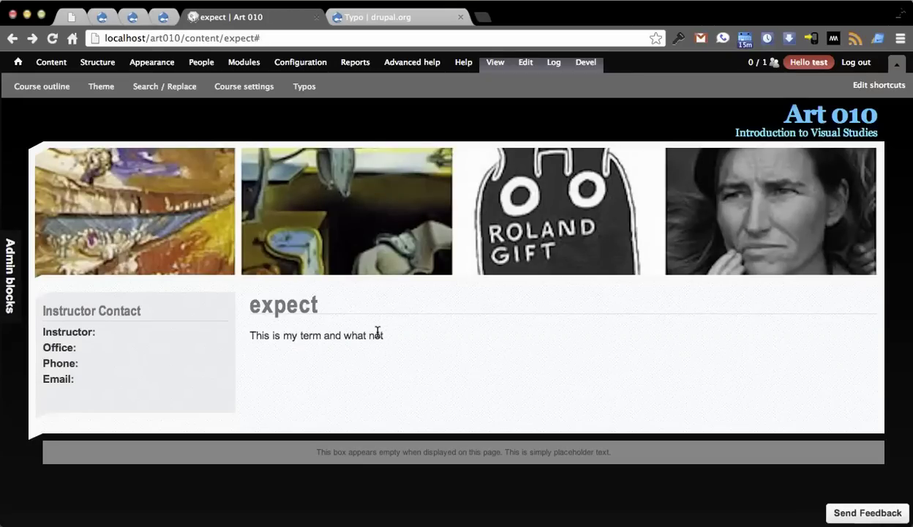
{"action": "key", "text": "super+bracketright"}
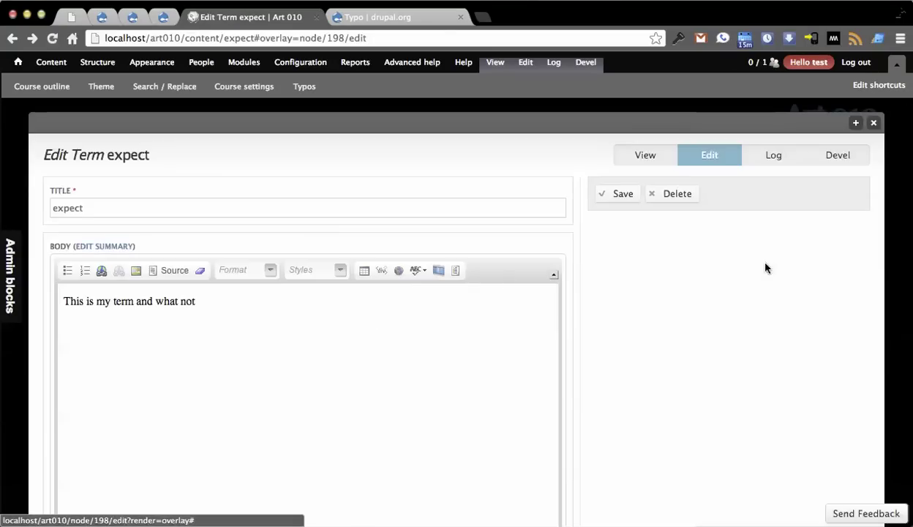
{"action": "key", "text": "Escape"}
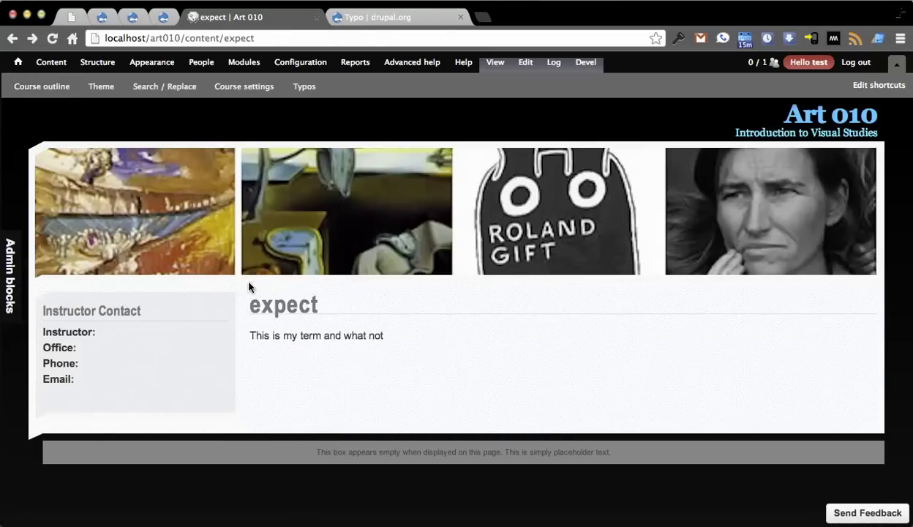
- Load the course site's front page at localhost/art010/
{"action": "mouse_move", "coordinate": [19, 69]}
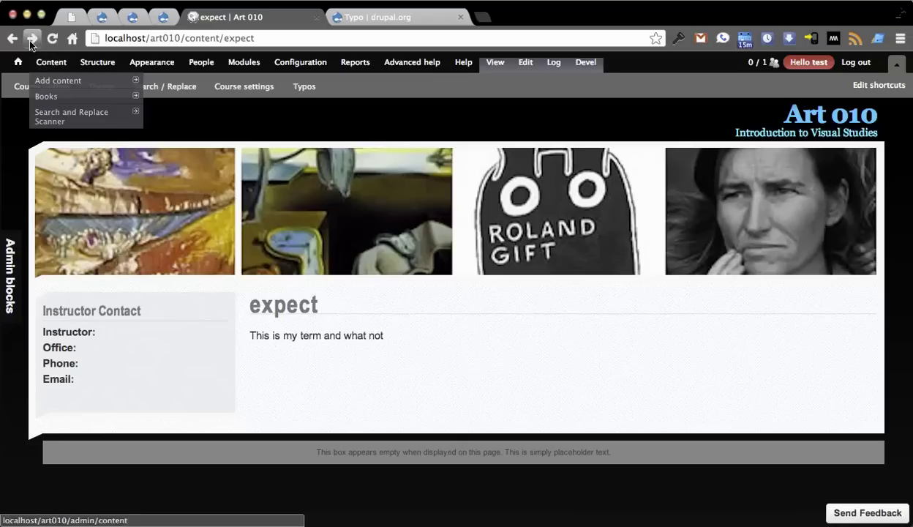
{"action": "left_click_drag", "start_coordinate": [183, 38], "coordinate": [327, 38]}
{"action": "key", "text": "BackSpace"}
{"action": "key", "text": "Return"}
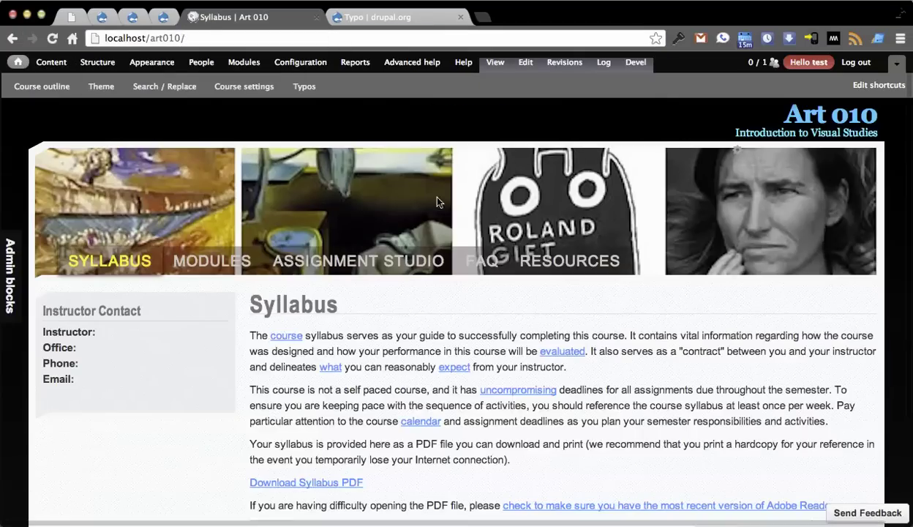
{"action": "scroll", "coordinate": [172, 305], "scroll_direction": "down", "scroll_amount": 3}
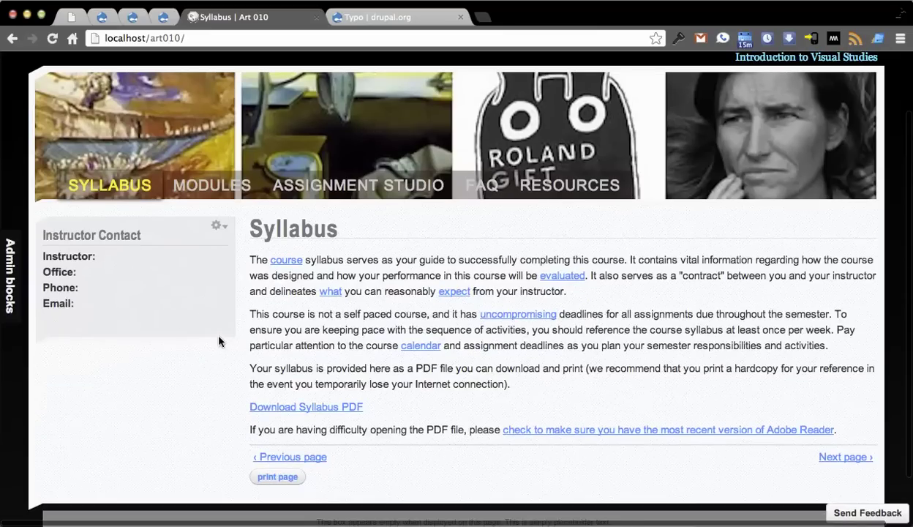
- Report "successfully" in the Syllabus text as a typo with the comment "This needs to be spelled better!"
{"action": "double_click", "coordinate": [475, 260]}
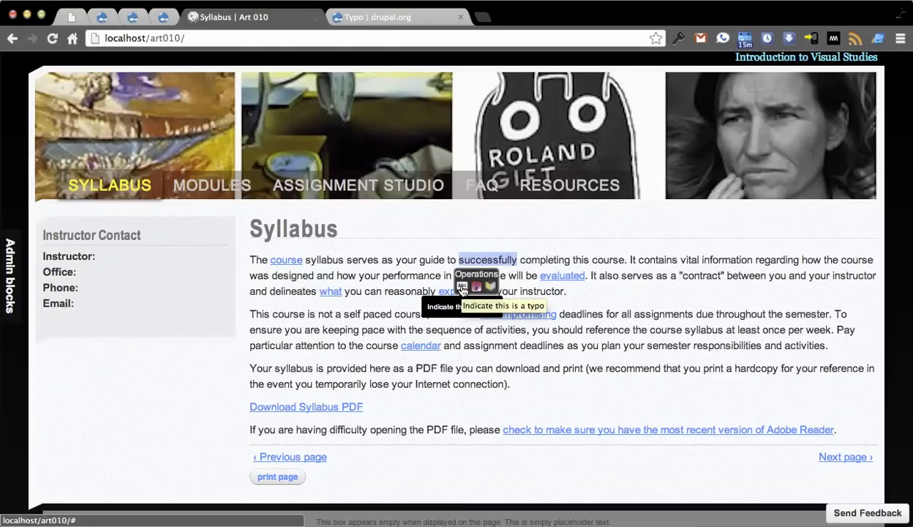
{"action": "left_click", "coordinate": [461, 287]}
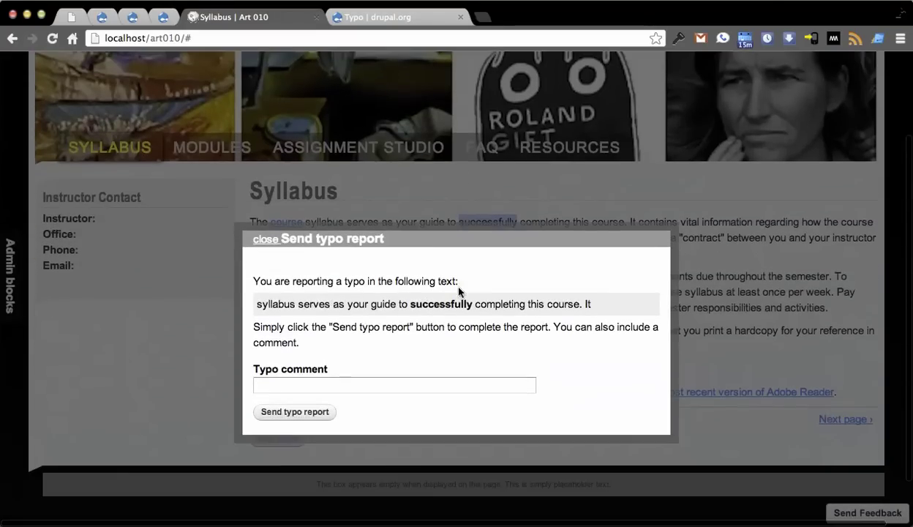
{"action": "left_click", "coordinate": [370, 390]}
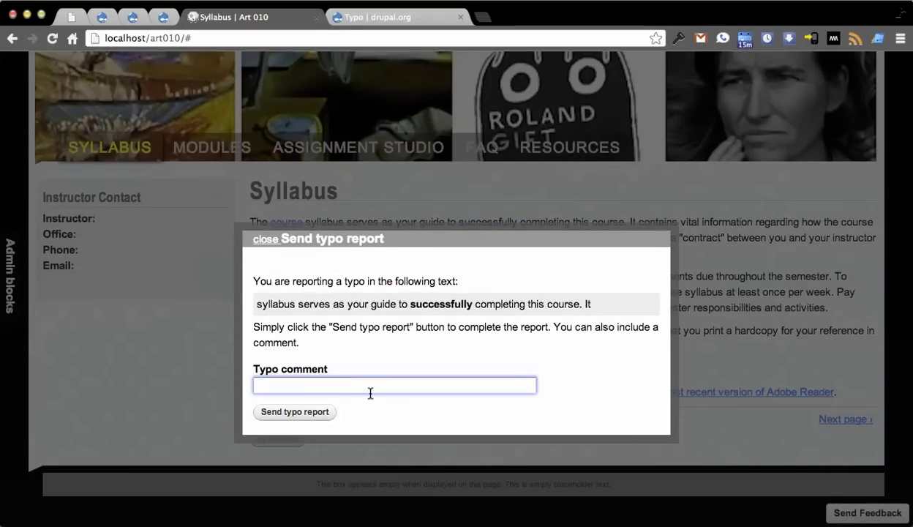
{"action": "type", "text": "T"}
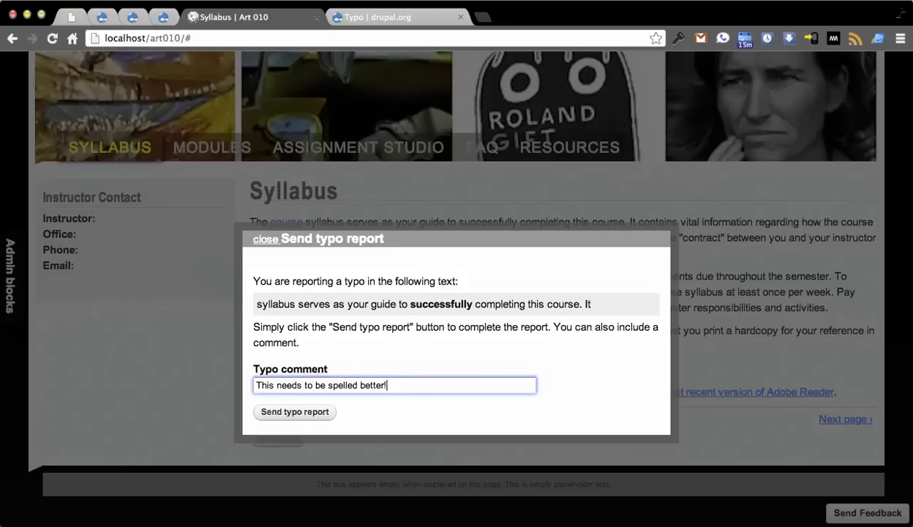
{"action": "left_click", "coordinate": [288, 417]}
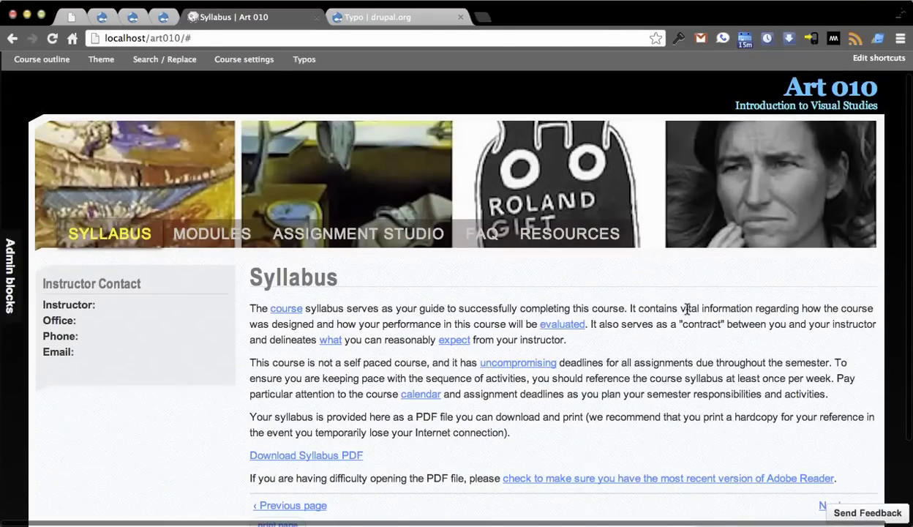
- Report "vital" in the Syllabus text as a typo with the comment "Vital should be viral!"
{"action": "double_click", "coordinate": [689, 308]}
{"action": "left_click", "coordinate": [661, 333]}
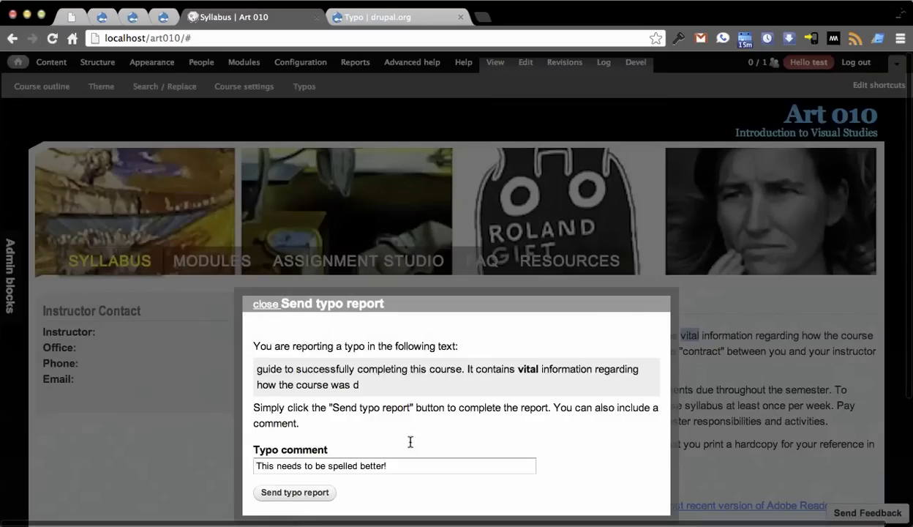
{"action": "triple_click", "coordinate": [400, 467]}
{"action": "type", "text": "Vital should be viral!"}
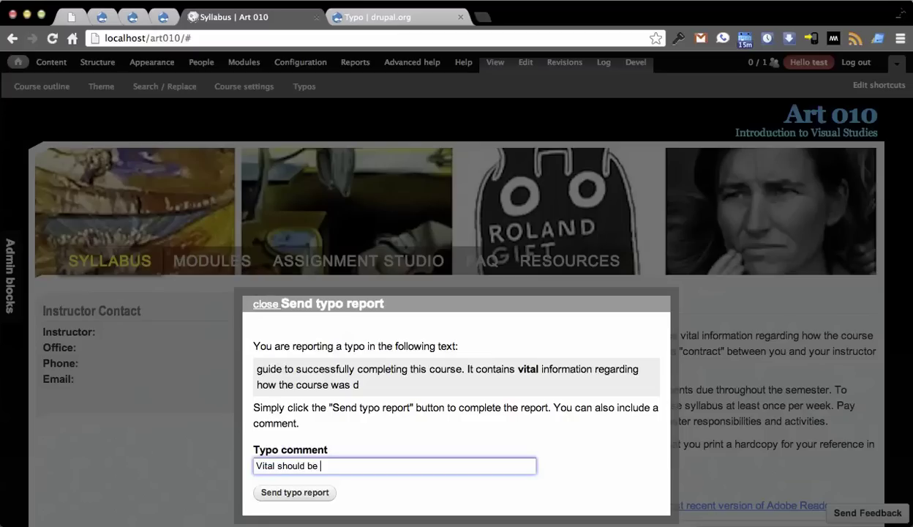
{"action": "left_click", "coordinate": [310, 494]}
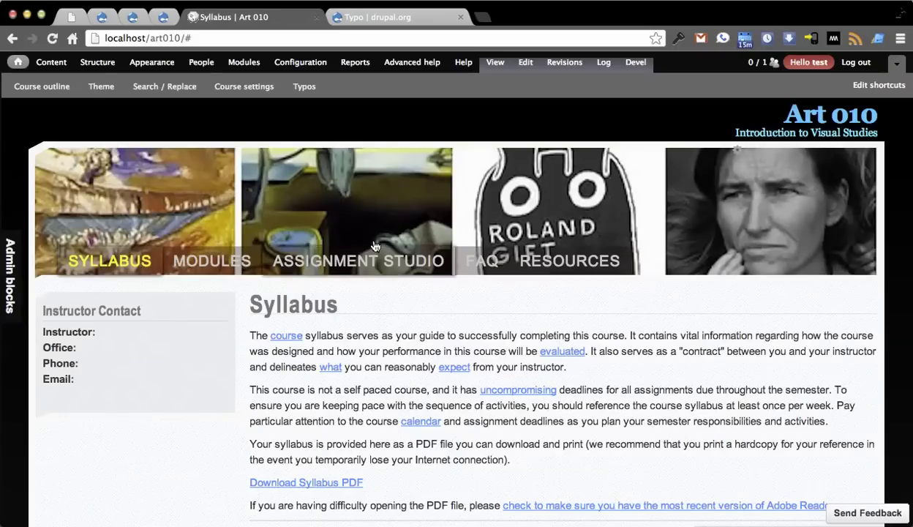
- Open the site's Typo reports list and delete both the "vital" and "successfully" reports
{"action": "left_click", "coordinate": [303, 87]}
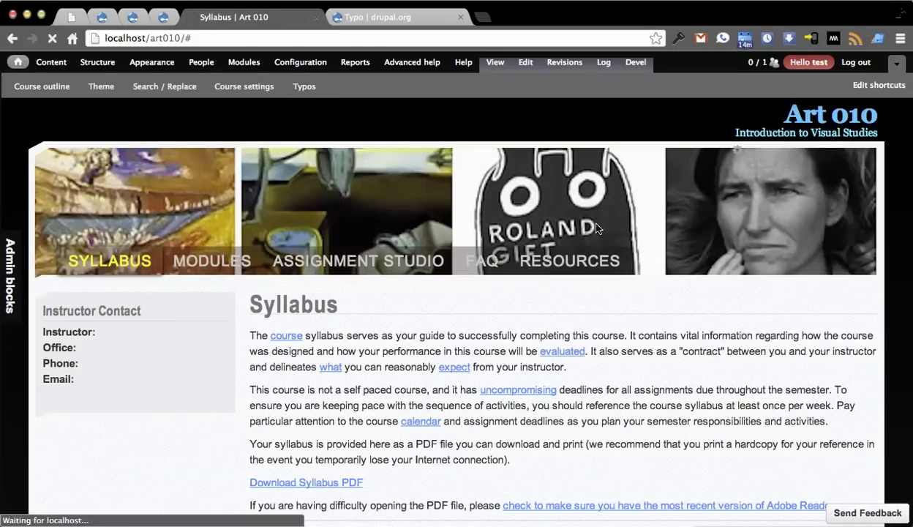
{"action": "scroll", "coordinate": [444, 276], "scroll_direction": "down", "scroll_amount": 2}
{"action": "scroll", "coordinate": [445, 276], "scroll_direction": "down", "scroll_amount": 1}
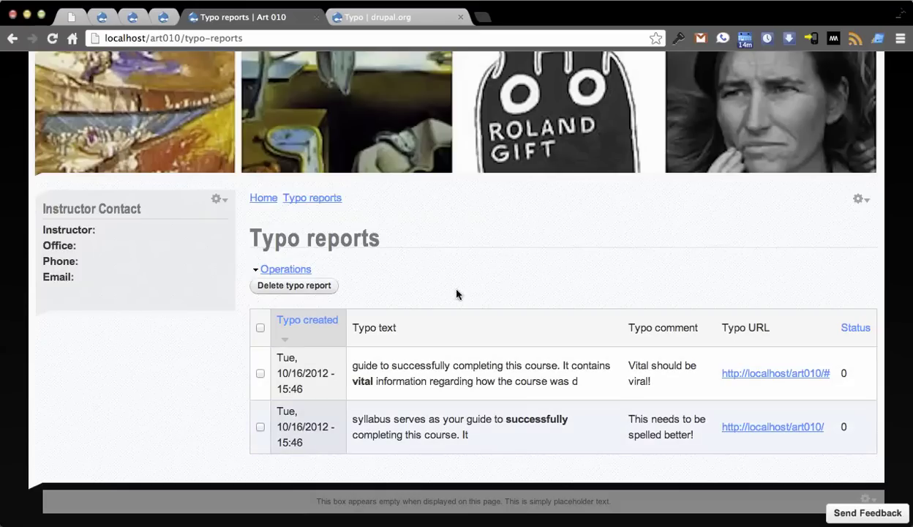
{"action": "left_click", "coordinate": [260, 328]}
{"action": "left_click", "coordinate": [305, 289]}
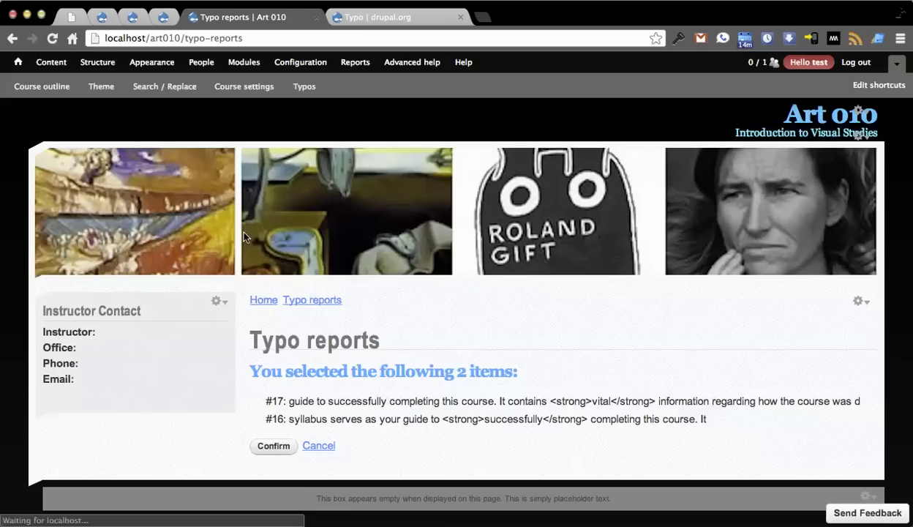
{"action": "left_click", "coordinate": [269, 441]}
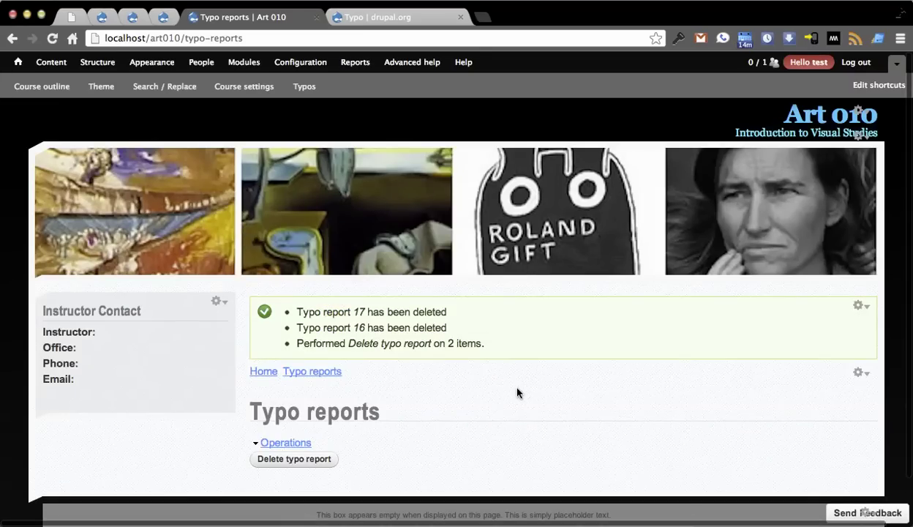
- Return to the course front page and start associating the word "assignments" in the Syllabus text with a person
{"action": "left_click", "coordinate": [787, 114]}
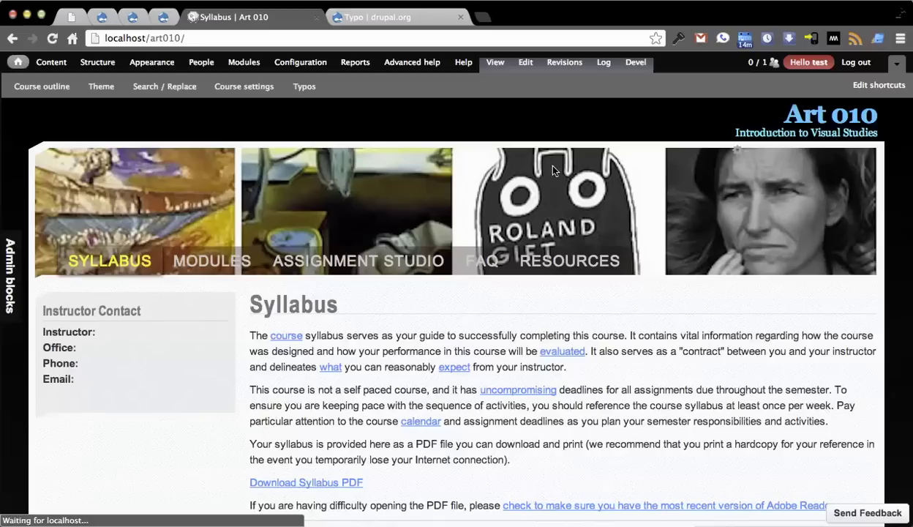
{"action": "scroll", "coordinate": [396, 339], "scroll_direction": "down", "scroll_amount": 1}
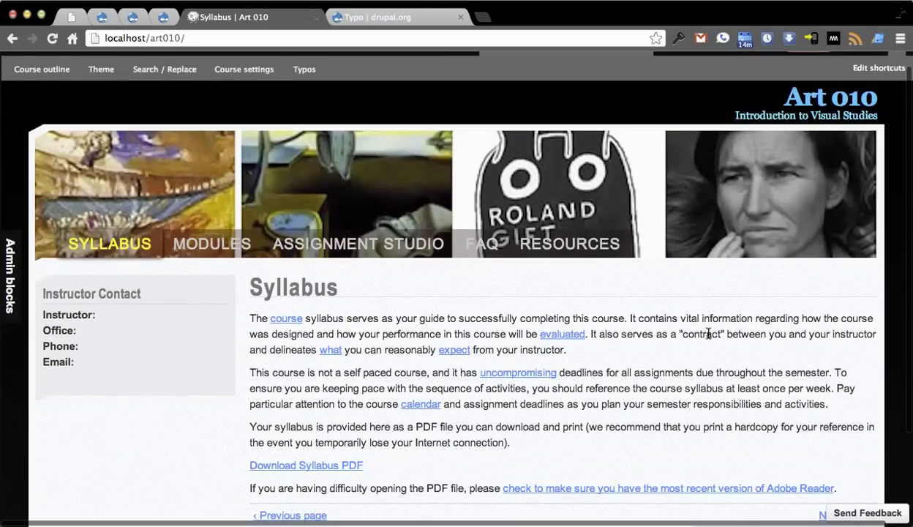
{"action": "double_click", "coordinate": [655, 371]}
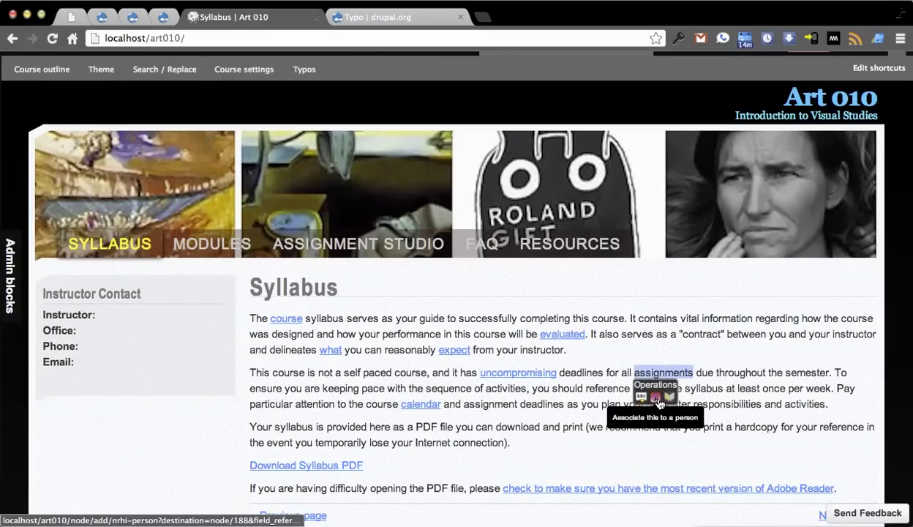
{"action": "left_click", "coordinate": [657, 401]}
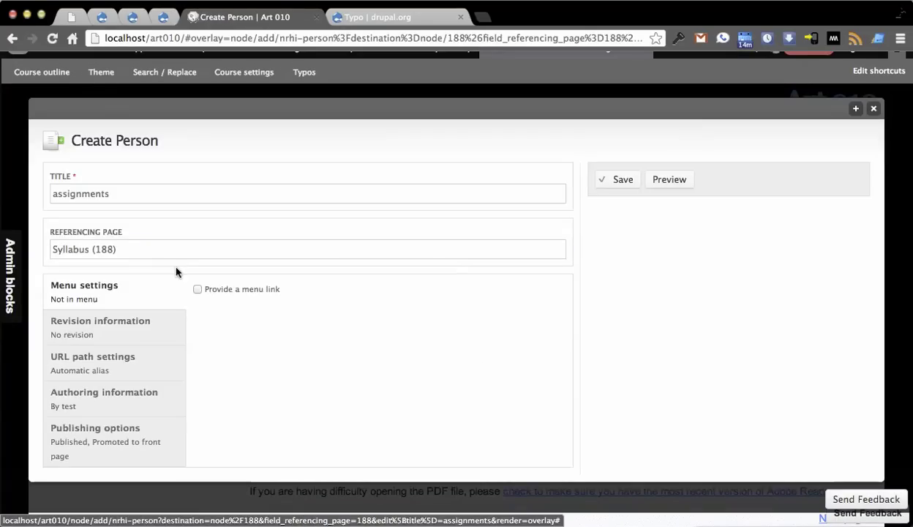
- Review the new Person's title "assignments" and referencing page "Syllabus (188)", and save it with those values
{"action": "double_click", "coordinate": [136, 201]}
{"action": "left_click", "coordinate": [135, 200]}
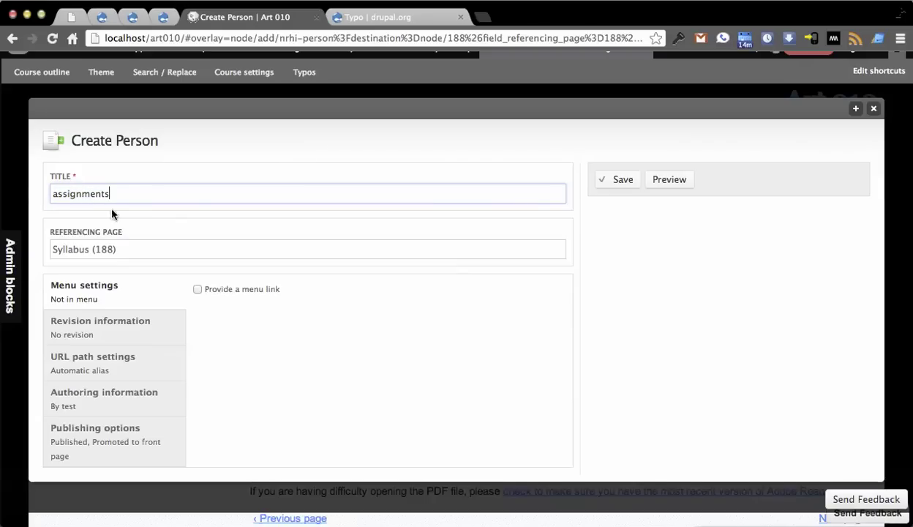
{"action": "left_click_drag", "start_coordinate": [41, 231], "coordinate": [99, 232]}
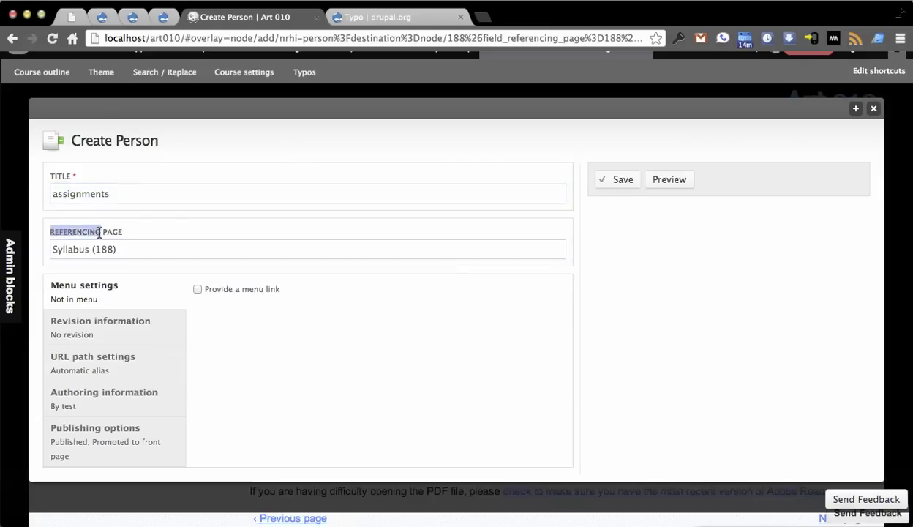
{"action": "left_click", "coordinate": [125, 249]}
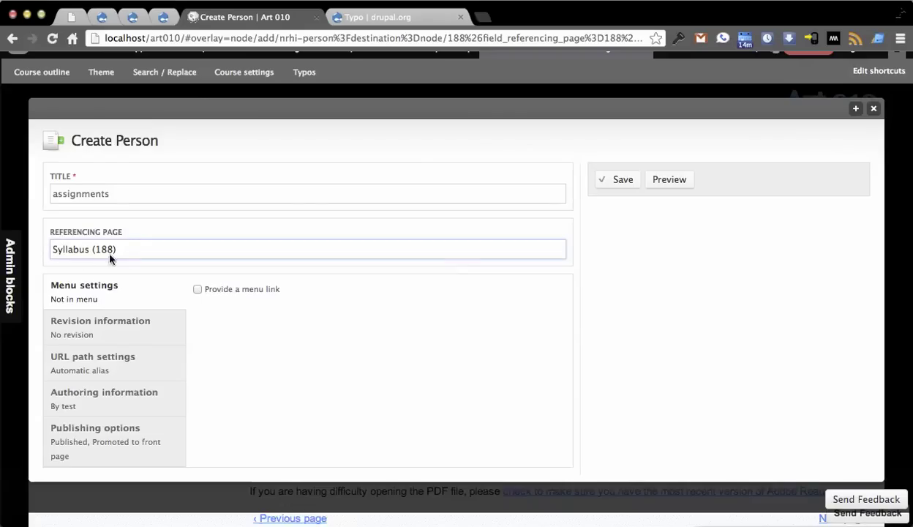
{"action": "left_click_drag", "start_coordinate": [133, 250], "coordinate": [95, 251]}
{"action": "triple_click", "coordinate": [82, 246]}
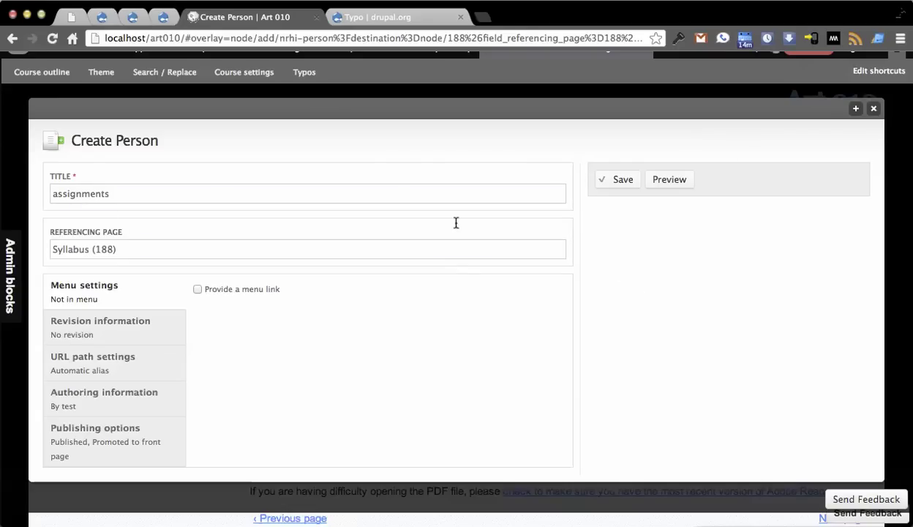
{"action": "left_click", "coordinate": [618, 179]}
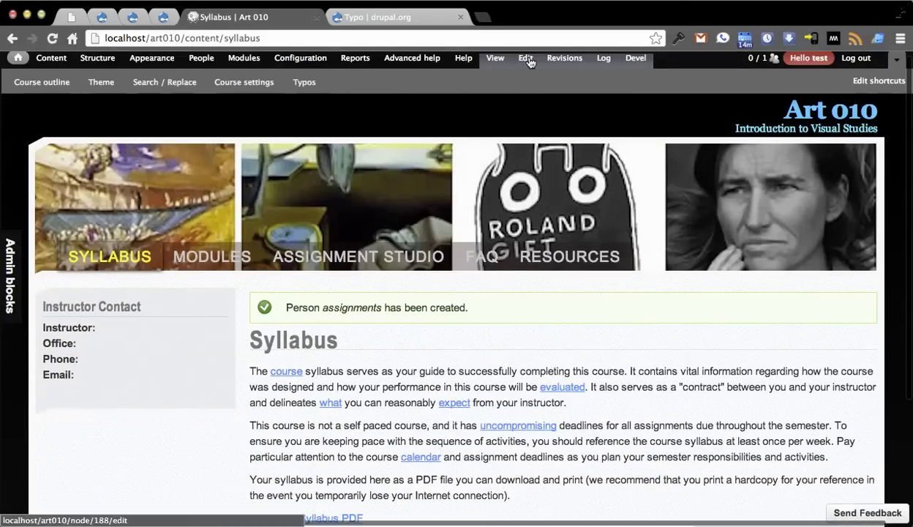
- Open the Syllabus page for editing, save it again without changes, and check the "assignments" link in its text
{"action": "left_click", "coordinate": [526, 59]}
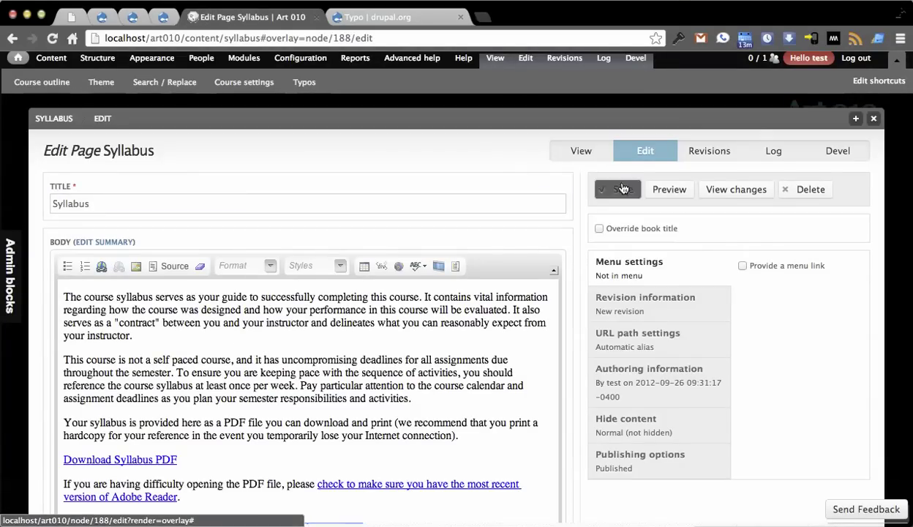
{"action": "left_click", "coordinate": [622, 188]}
{"action": "scroll", "coordinate": [739, 378], "scroll_direction": "down", "scroll_amount": 2}
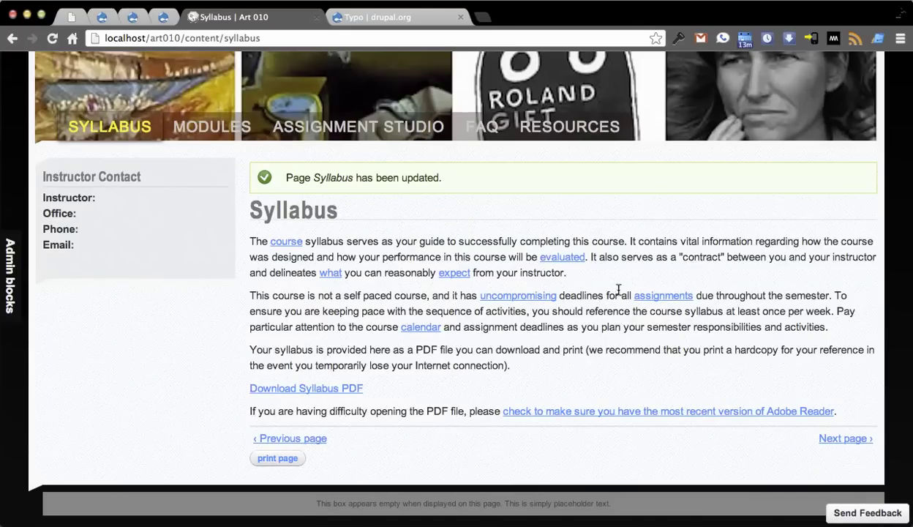
{"action": "scroll", "coordinate": [650, 295], "scroll_direction": "up", "scroll_amount": 4}
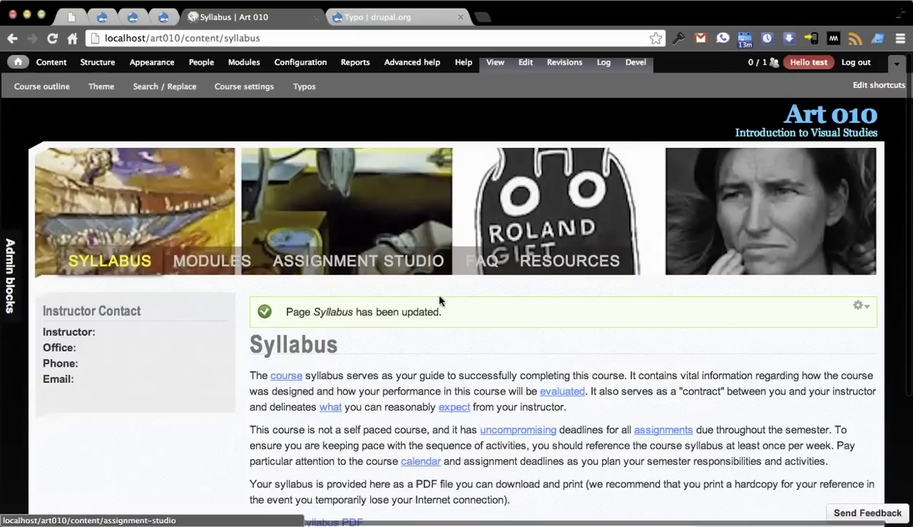
- View the Module Outline page under Modules, and return to the Syllabus page to view its highlighted links
{"action": "left_click", "coordinate": [229, 263]}
{"action": "scroll", "coordinate": [229, 263], "scroll_direction": "down", "scroll_amount": 1}
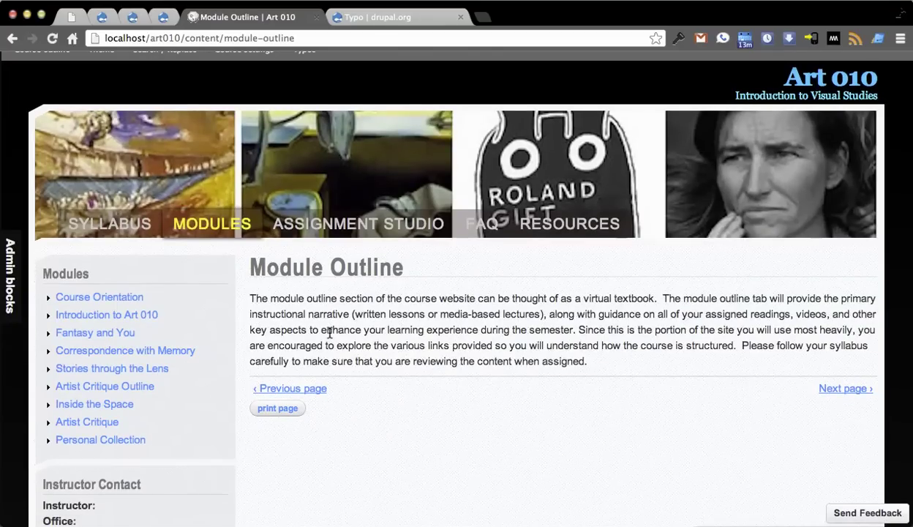
{"action": "left_click", "coordinate": [117, 224]}
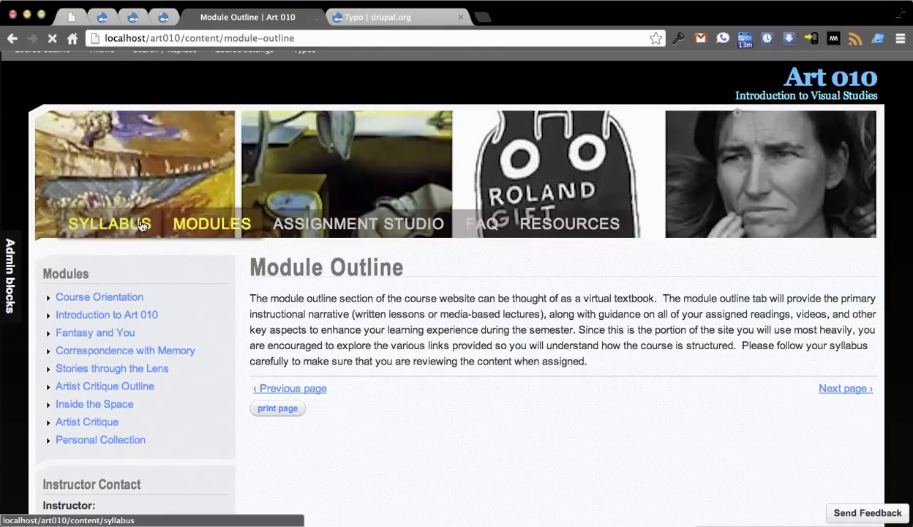
{"action": "scroll", "coordinate": [609, 380], "scroll_direction": "down", "scroll_amount": 3}
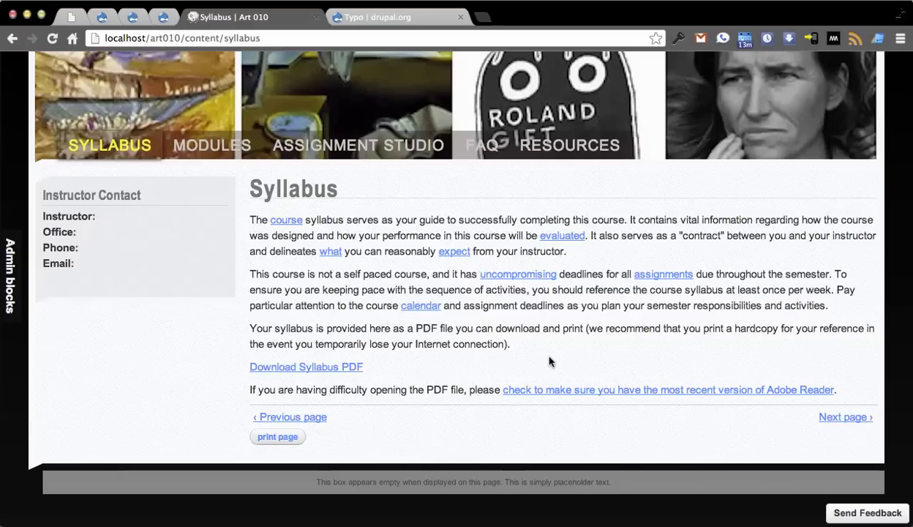
- Switch to the drupal.org page, go back to the Node Reference Highlight project, and review its description and downloads
{"action": "left_click", "coordinate": [376, 17]}
{"action": "left_click", "coordinate": [12, 38]}
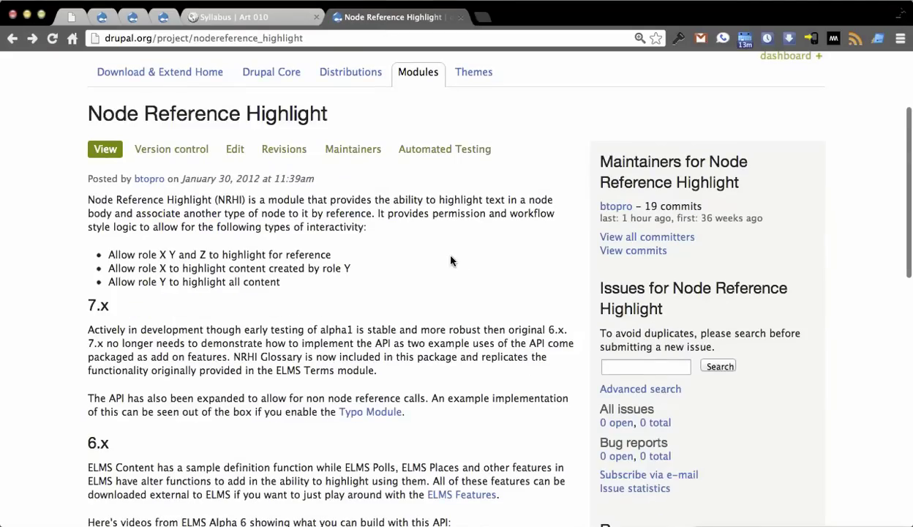
{"action": "scroll", "coordinate": [451, 261], "scroll_direction": "down", "scroll_amount": 3}
{"action": "scroll", "coordinate": [494, 310], "scroll_direction": "down", "scroll_amount": 3}
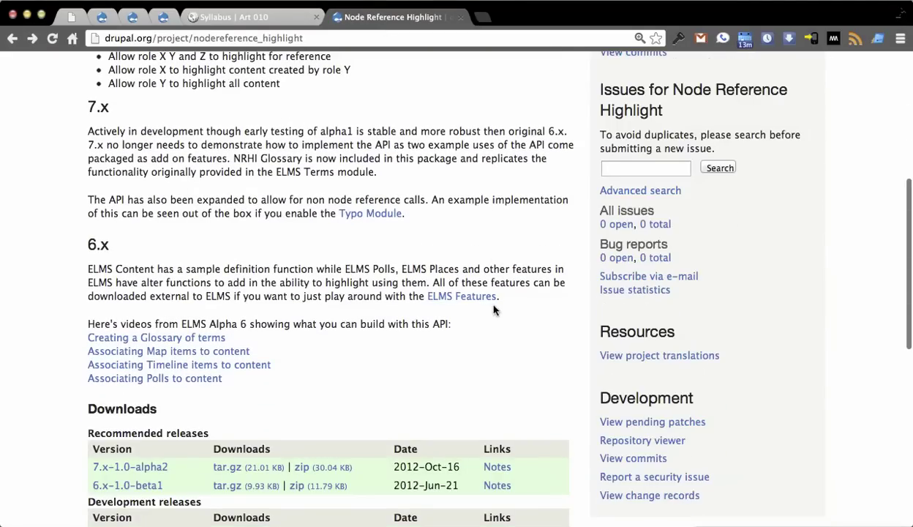
{"action": "scroll", "coordinate": [493, 307], "scroll_direction": "up", "scroll_amount": 6}
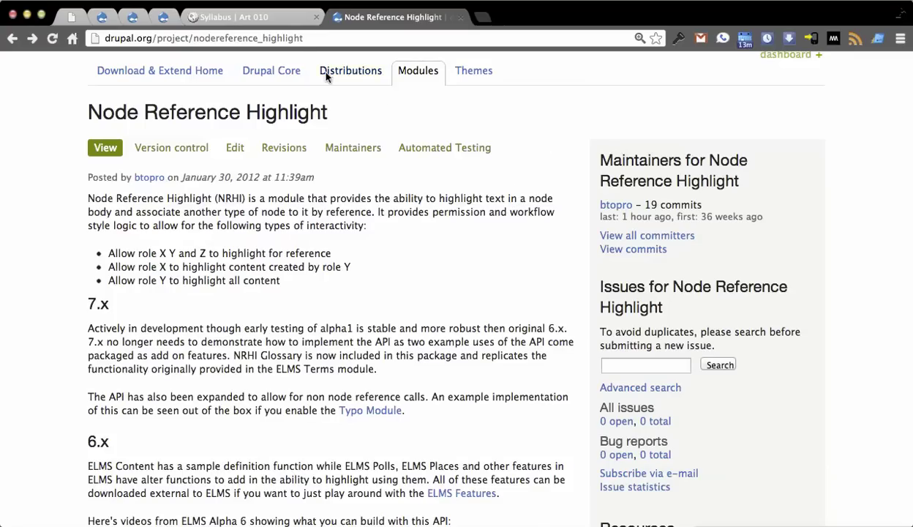
- Load the Regions module's project page at drupal.org/project/regions and read through its description
{"action": "double_click", "coordinate": [295, 38]}
{"action": "type", "text": "regions"}
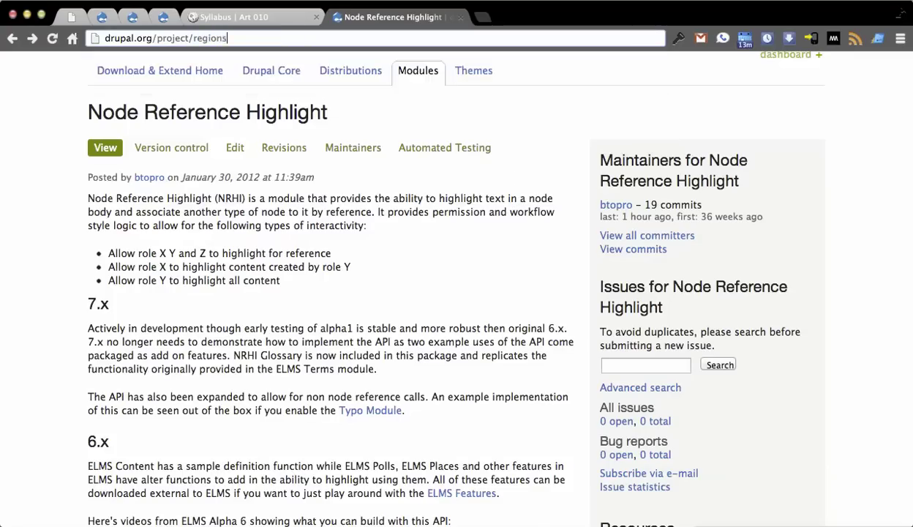
{"action": "key", "text": "Return"}
{"action": "scroll", "coordinate": [89, 233], "scroll_direction": "down", "scroll_amount": 3}
{"action": "scroll", "coordinate": [65, 247], "scroll_direction": "down", "scroll_amount": 3}
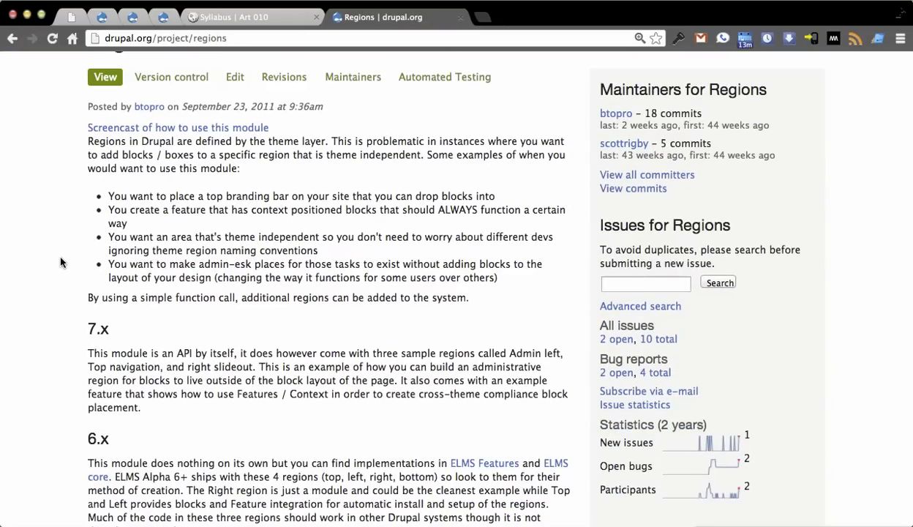
{"action": "scroll", "coordinate": [62, 262], "scroll_direction": "down", "scroll_amount": 1}
{"action": "scroll", "coordinate": [61, 260], "scroll_direction": "down", "scroll_amount": 1}
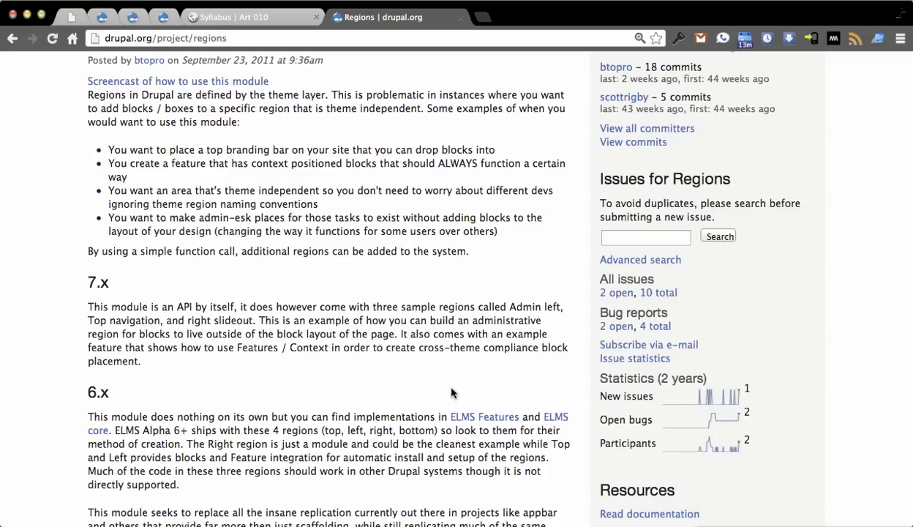
{"action": "scroll", "coordinate": [450, 390], "scroll_direction": "up", "scroll_amount": 5}
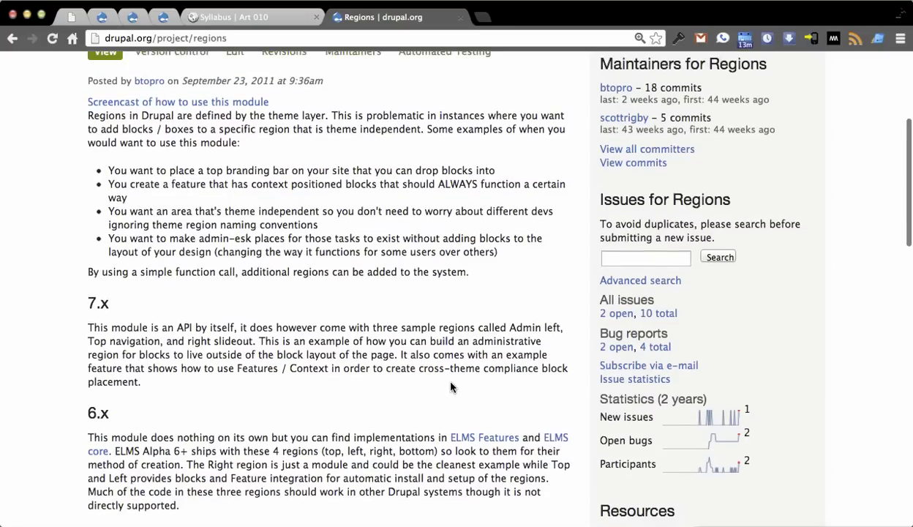